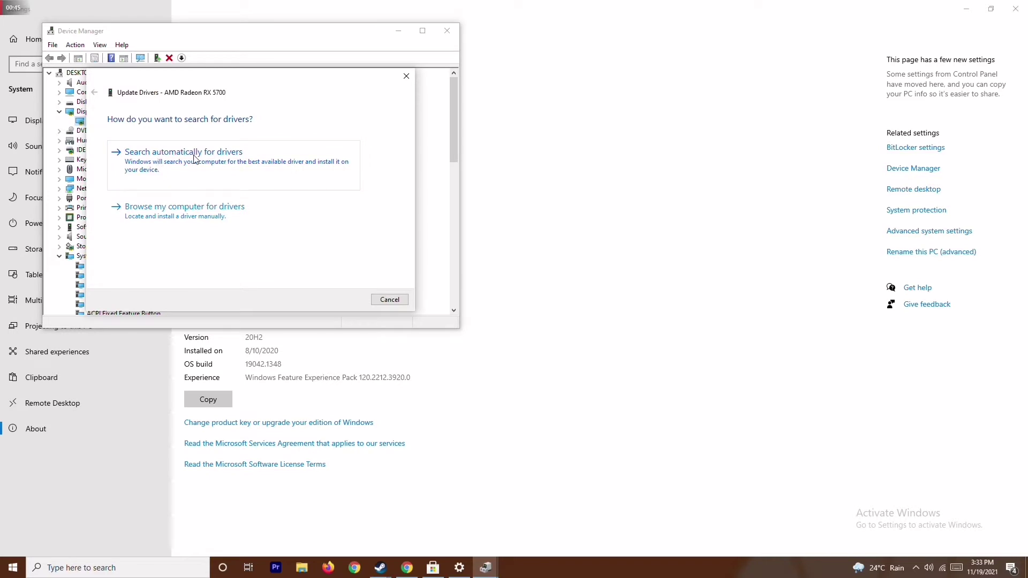
Search automatically for updated drivers for the AMD Radeon RX 5700, and close Device Manager and Settings when done.
left_click(197, 160)
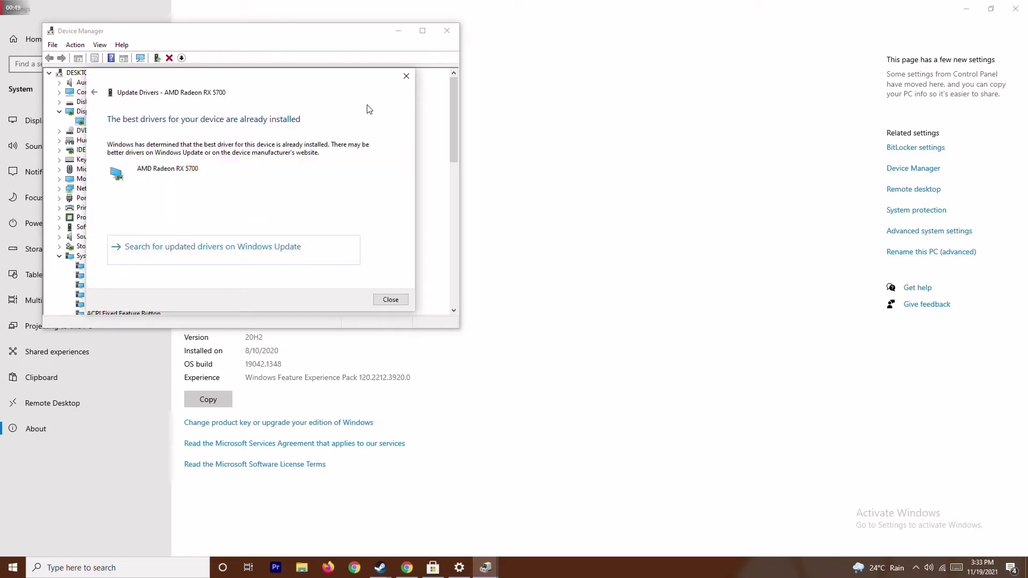
left_click(406, 76)
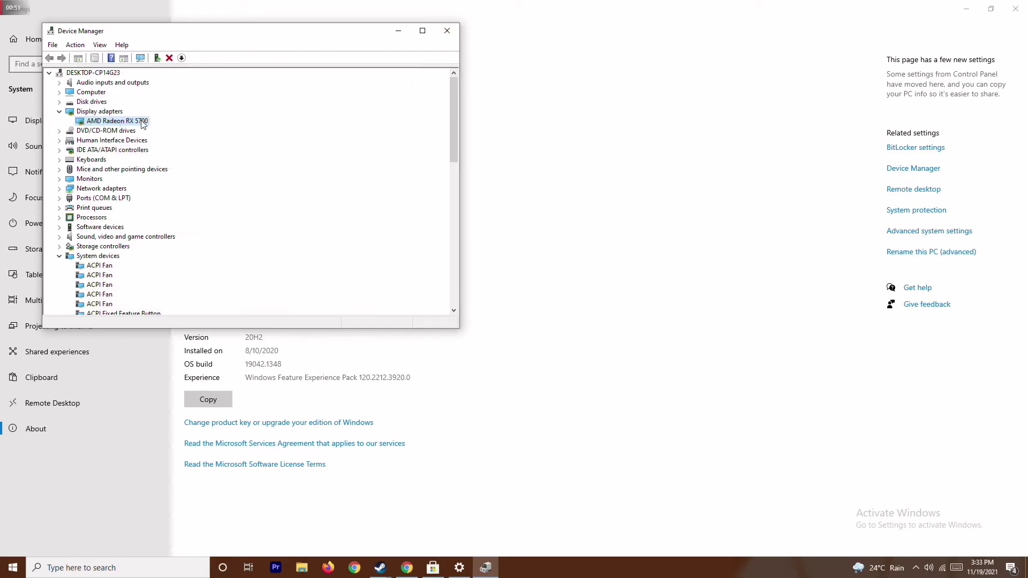
left_click(60, 111)
left_click(60, 246)
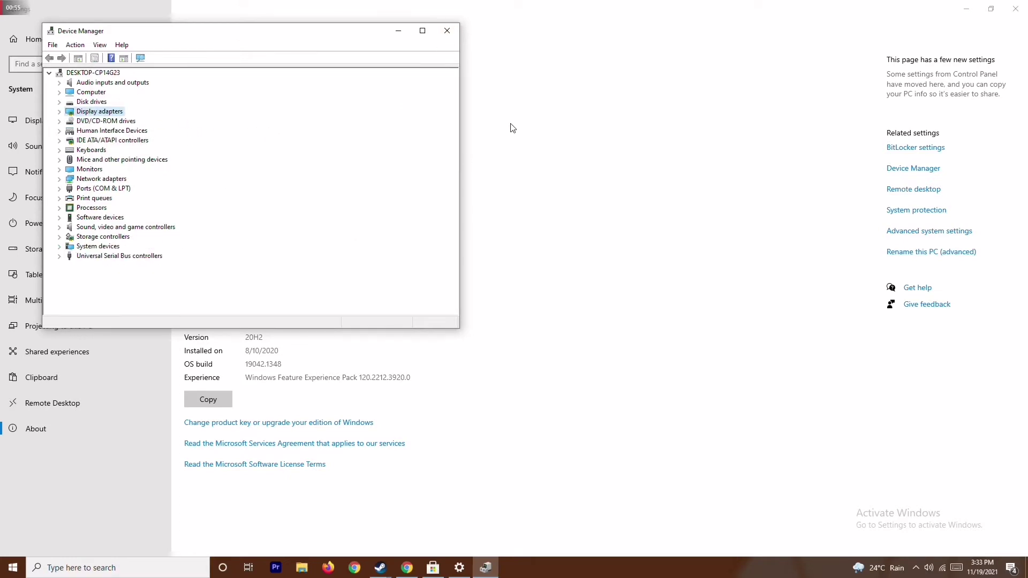
left_click(447, 31)
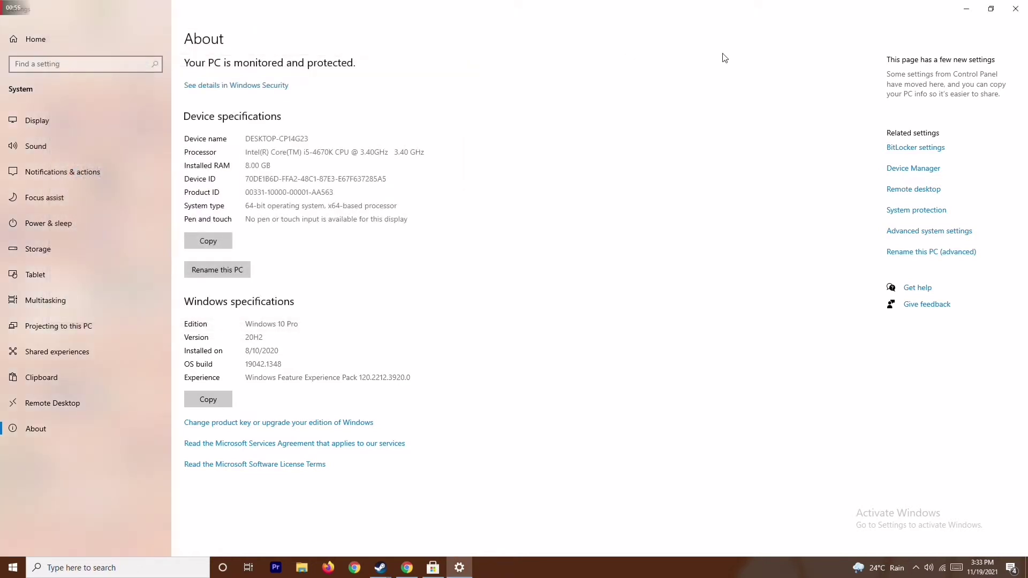
left_click(1015, 9)
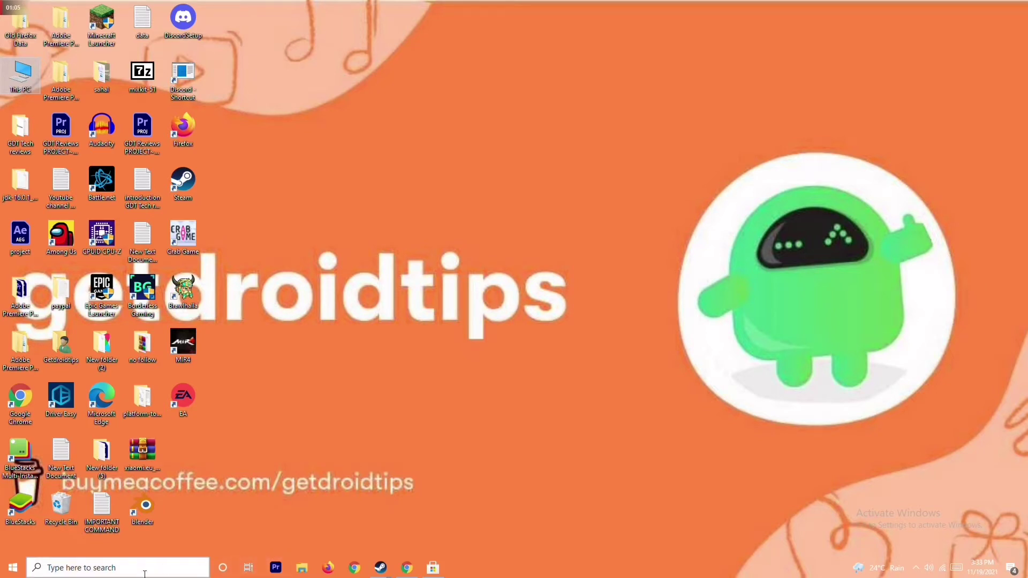
Open Windows Update in Settings to examine the update status, and close Settings when done.
left_click(108, 562)
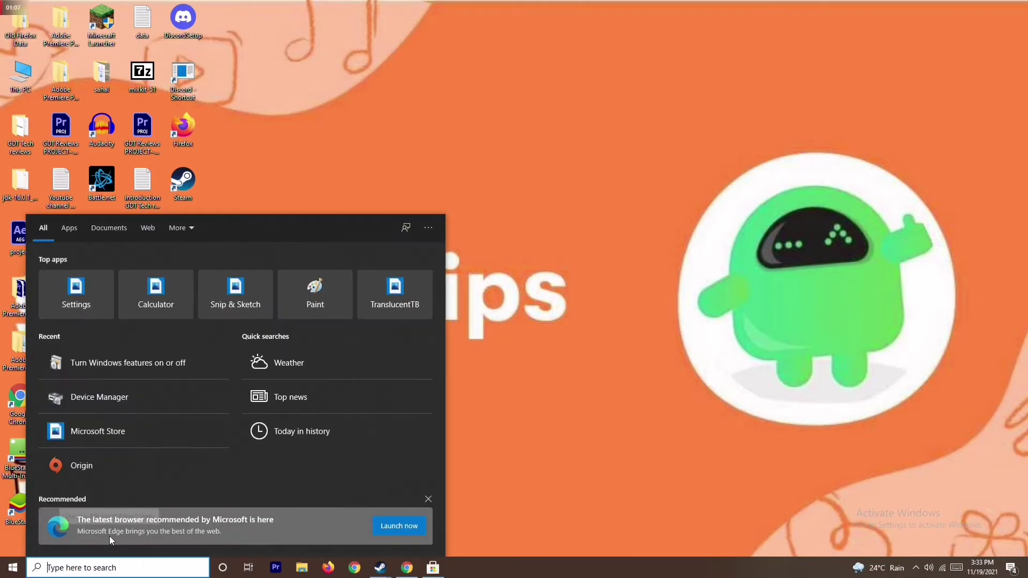
type("sett")
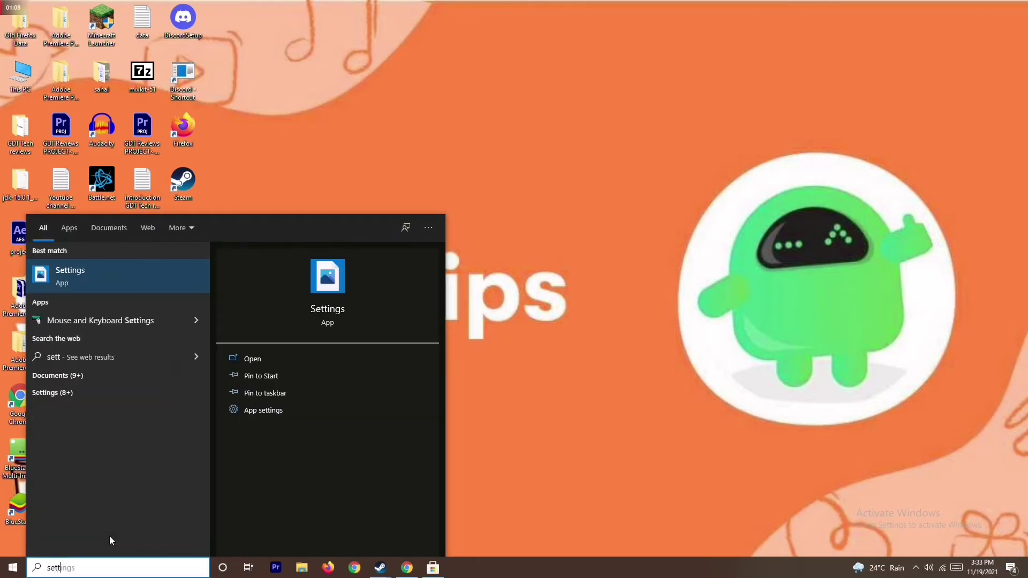
left_click(146, 277)
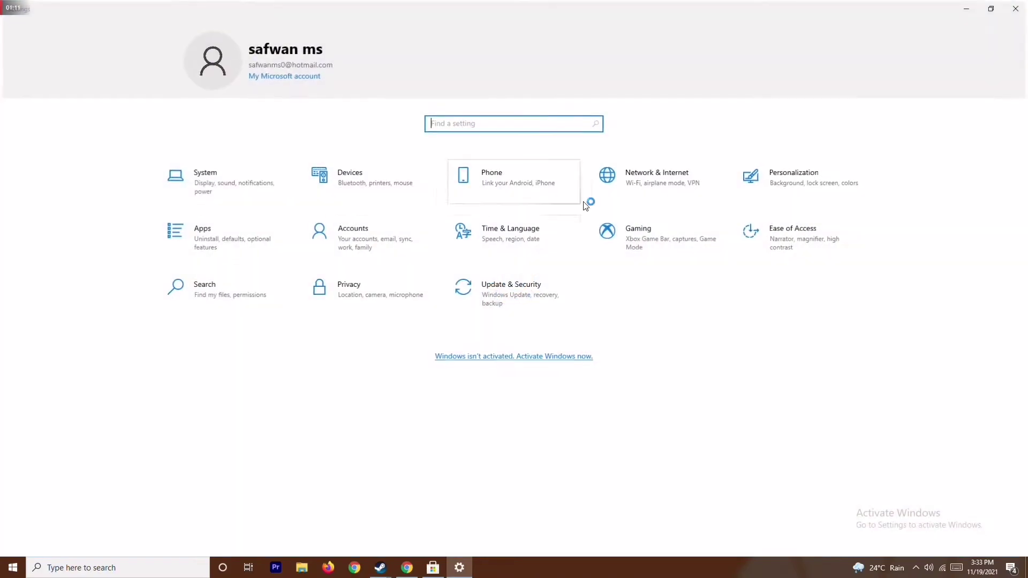
left_click(520, 289)
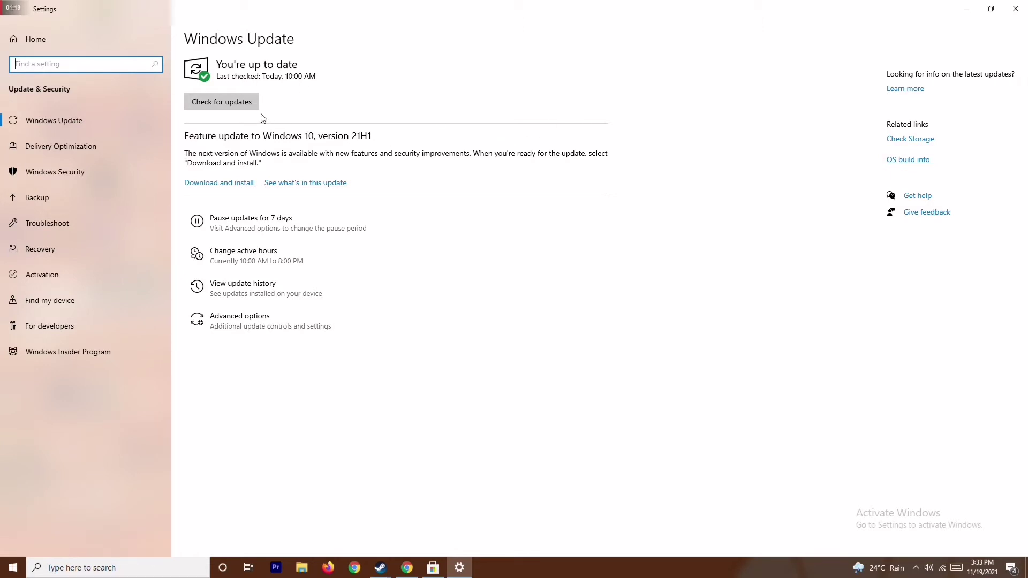
left_click(1015, 8)
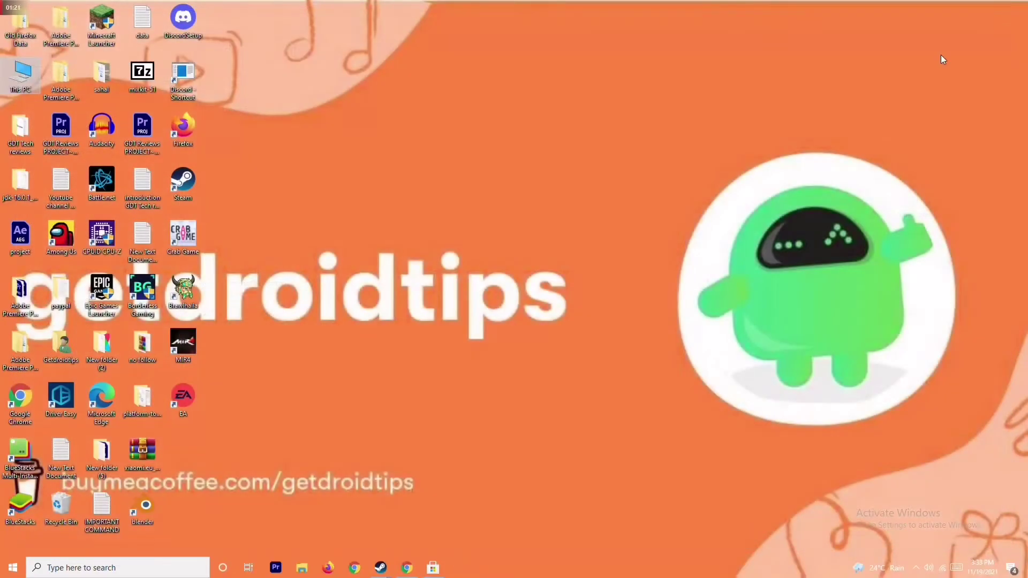
End the Microsoft Store task in Task Manager and close Task Manager.
right_click(618, 206)
left_click(564, 245)
right_click(545, 569)
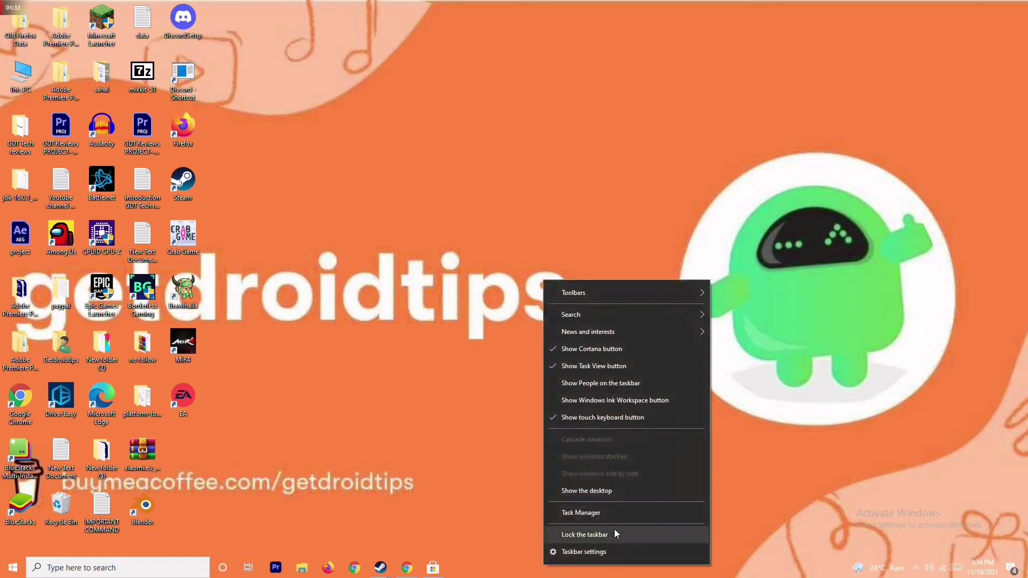
left_click(613, 515)
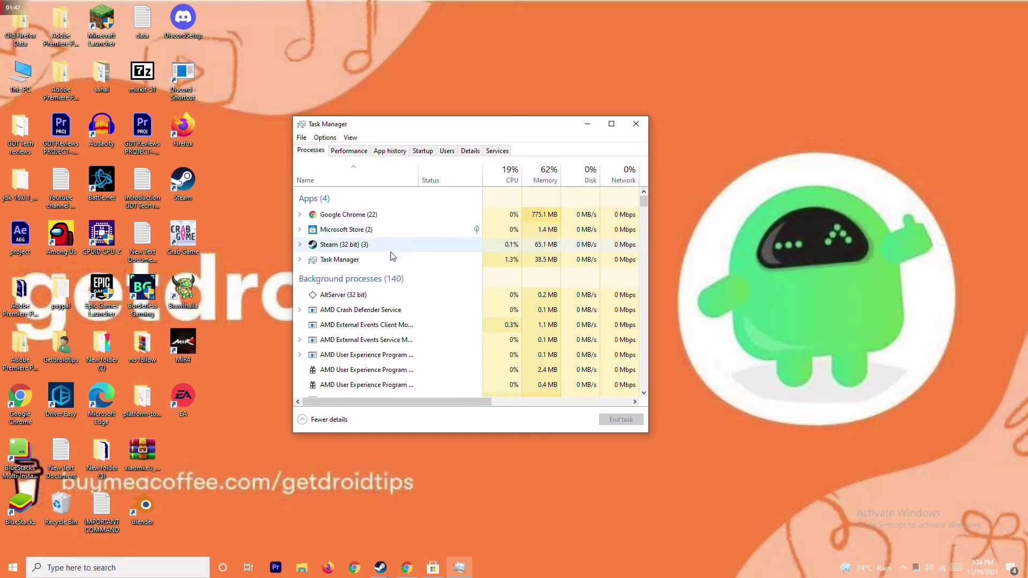
left_click(401, 229)
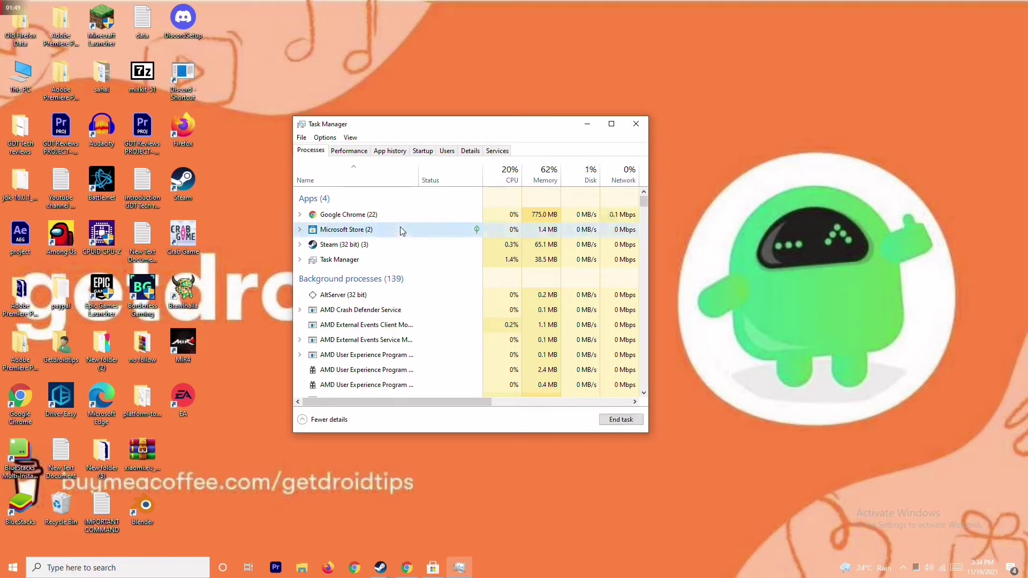
right_click(438, 233)
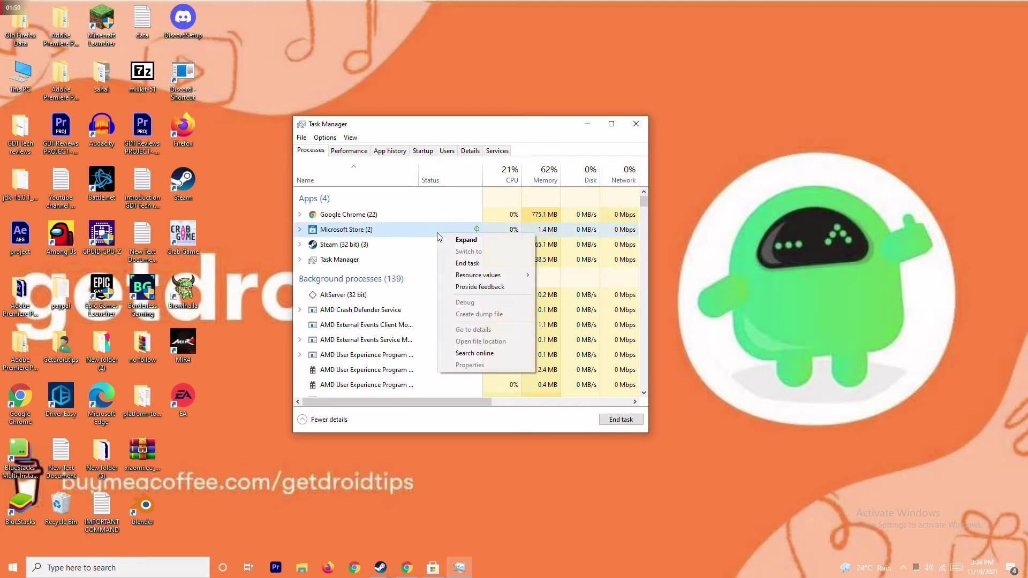
left_click(440, 263)
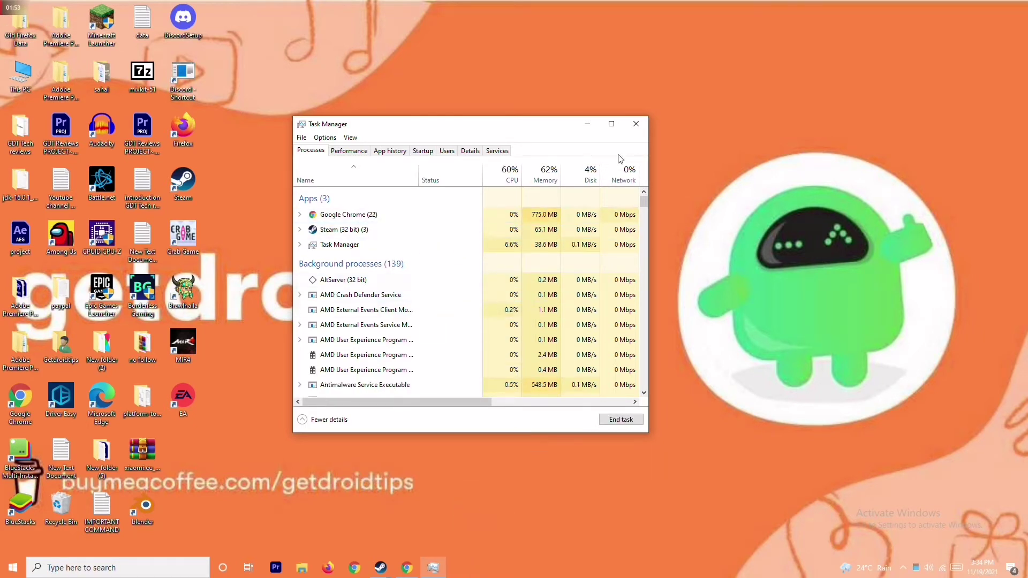
left_click(637, 128)
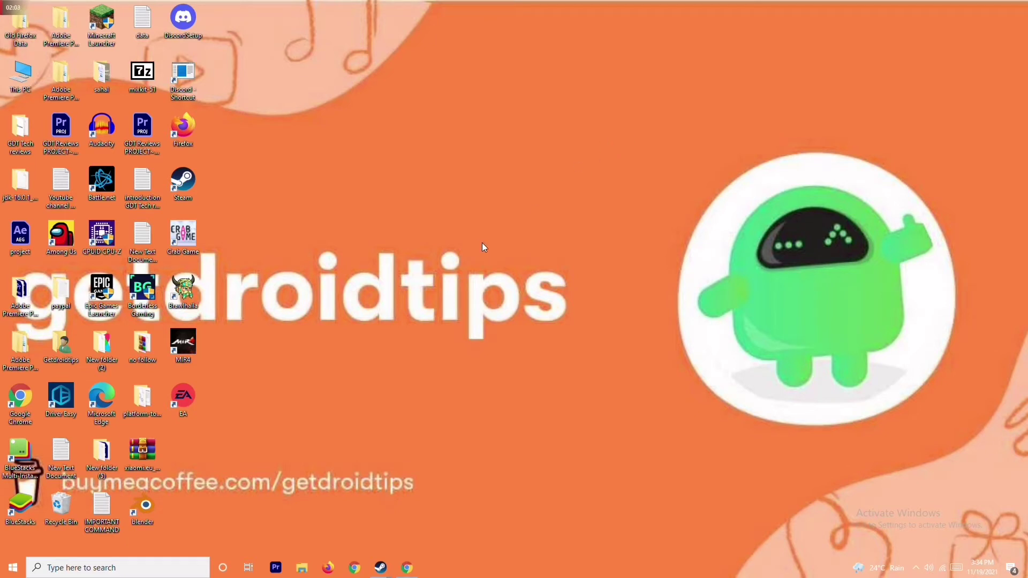
left_click(188, 247)
right_click(188, 249)
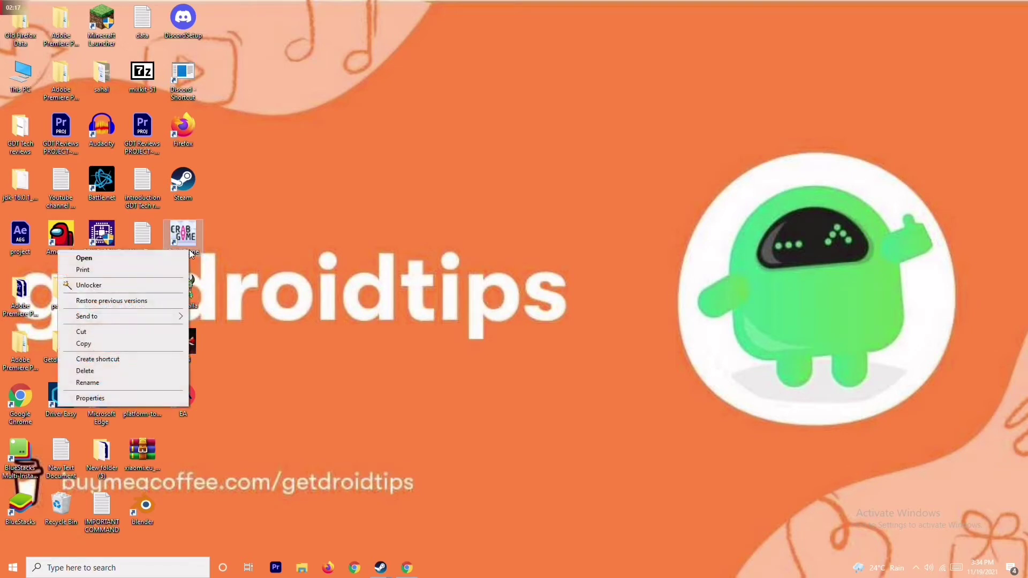
left_click(192, 239)
right_click(192, 240)
left_click(268, 252)
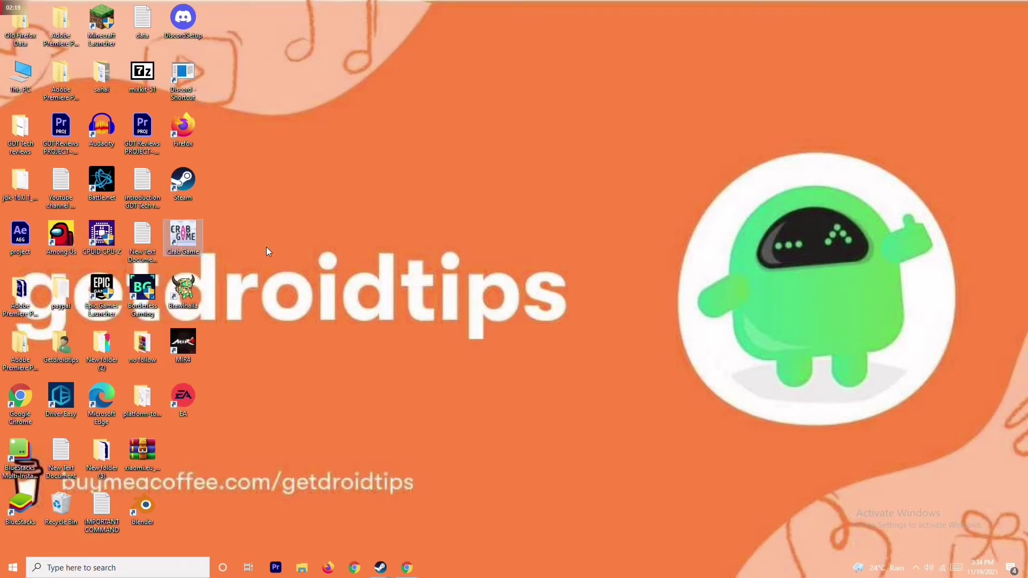
right_click(182, 253)
left_click(133, 403)
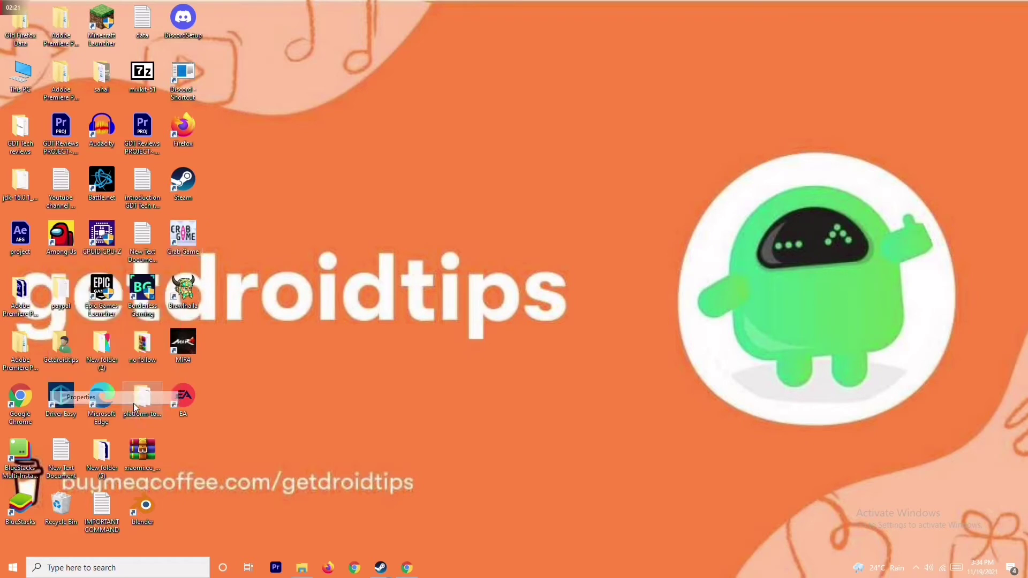
left_click(369, 256)
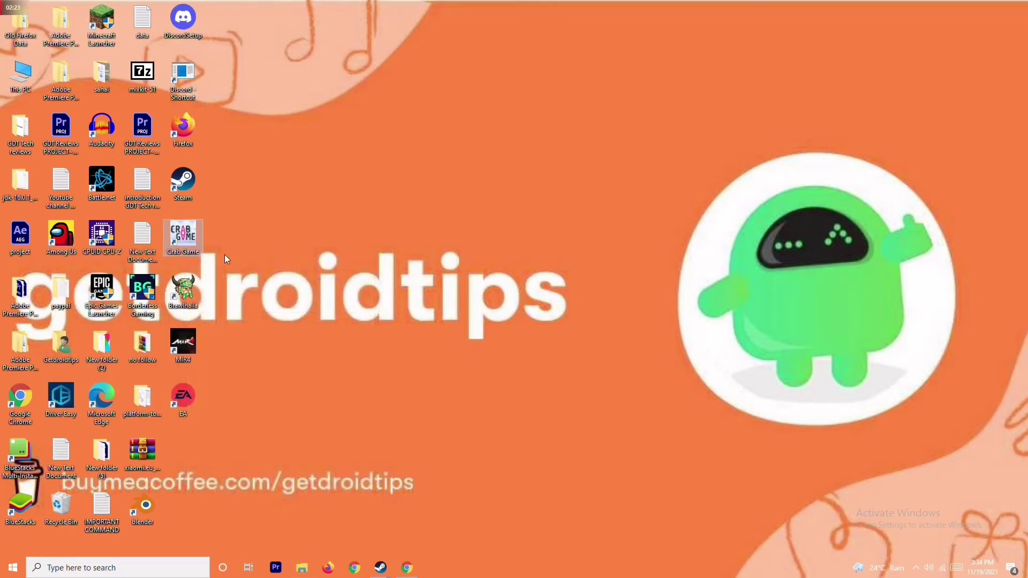
Switch to Steam and open the installation folder of Crab Game from the local files section of its properties.
mouse_move(380, 567)
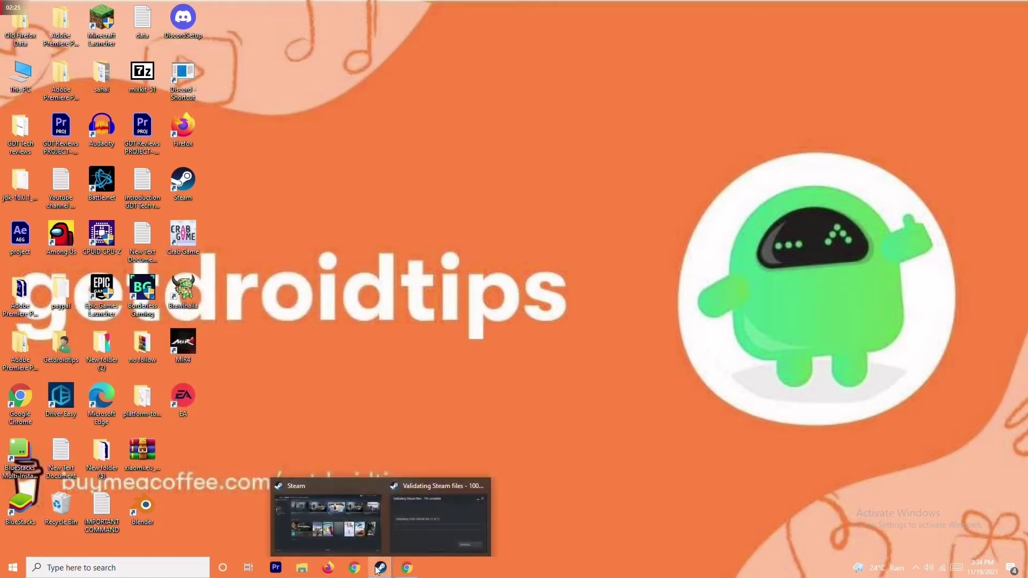
left_click(355, 511)
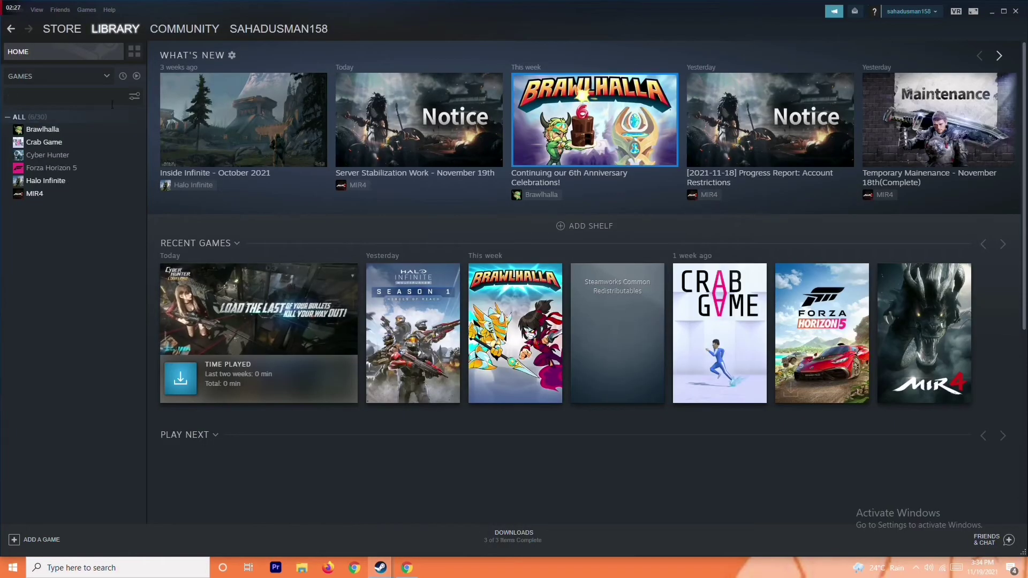
right_click(100, 142)
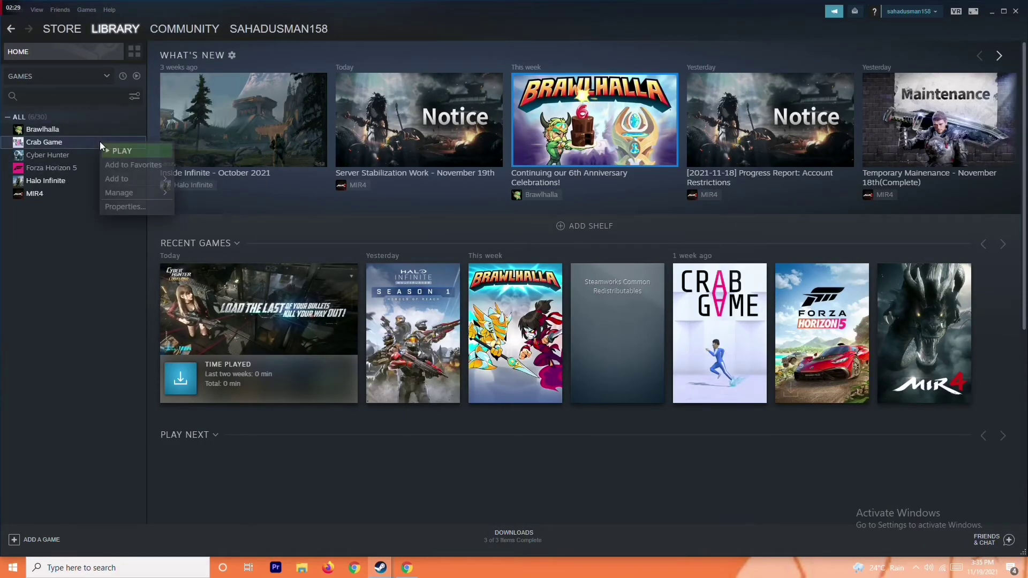
left_click(134, 207)
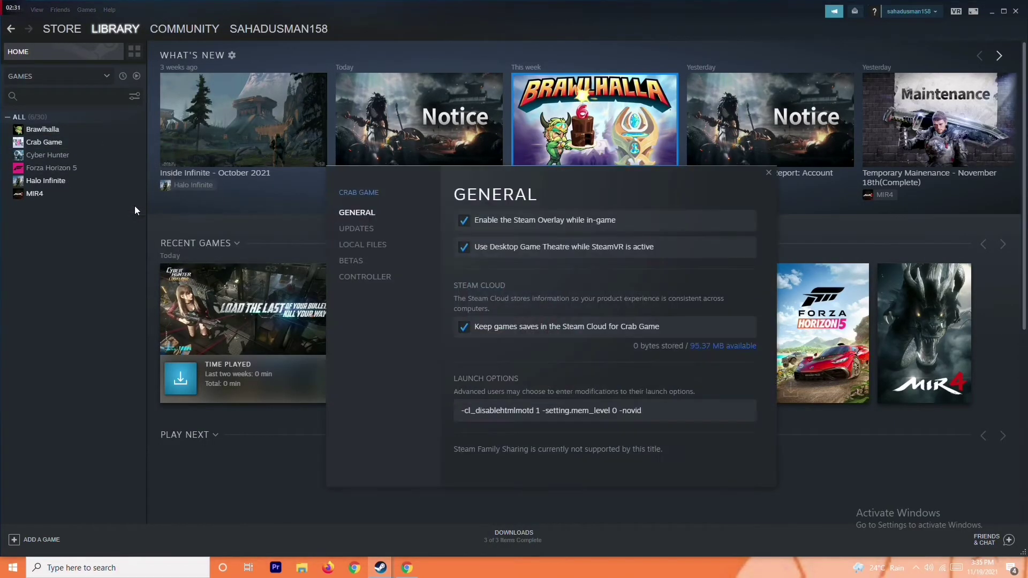
left_click(392, 248)
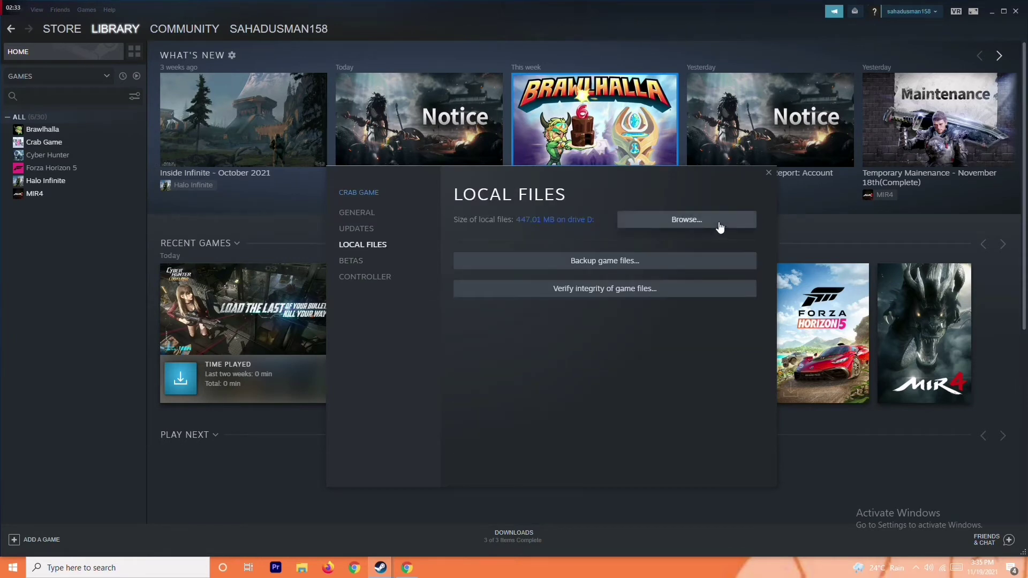
left_click(684, 214)
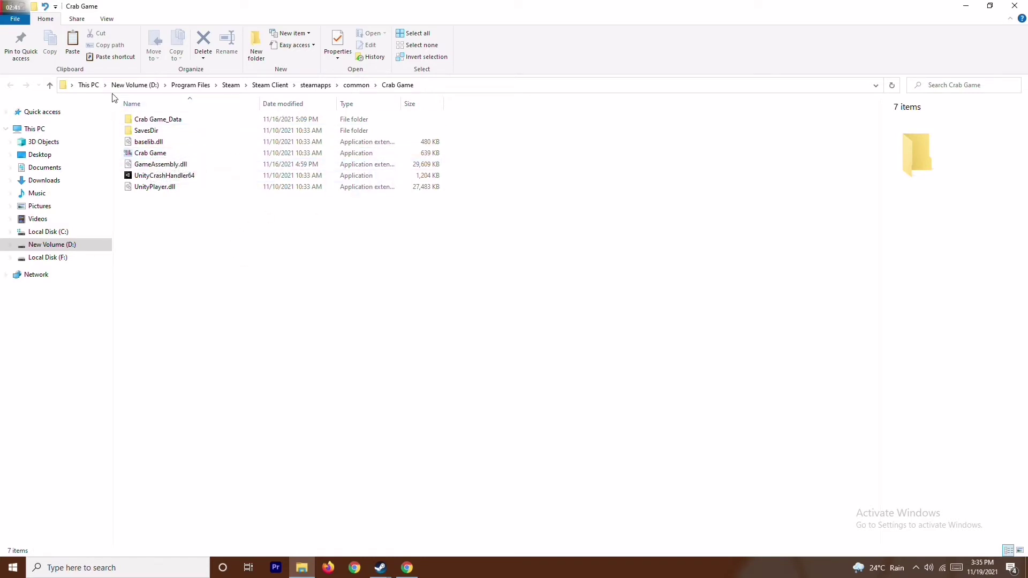
Run the Crab Game application as administrator, and clear the game folder, Steam and properties windows from the desktop.
left_click(163, 155)
right_click(163, 155)
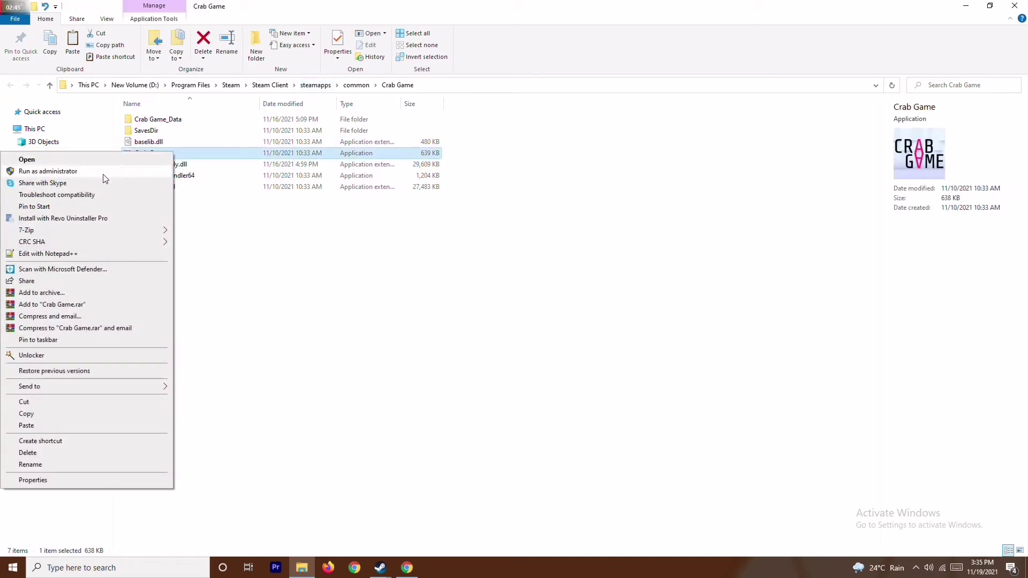
left_click(133, 173)
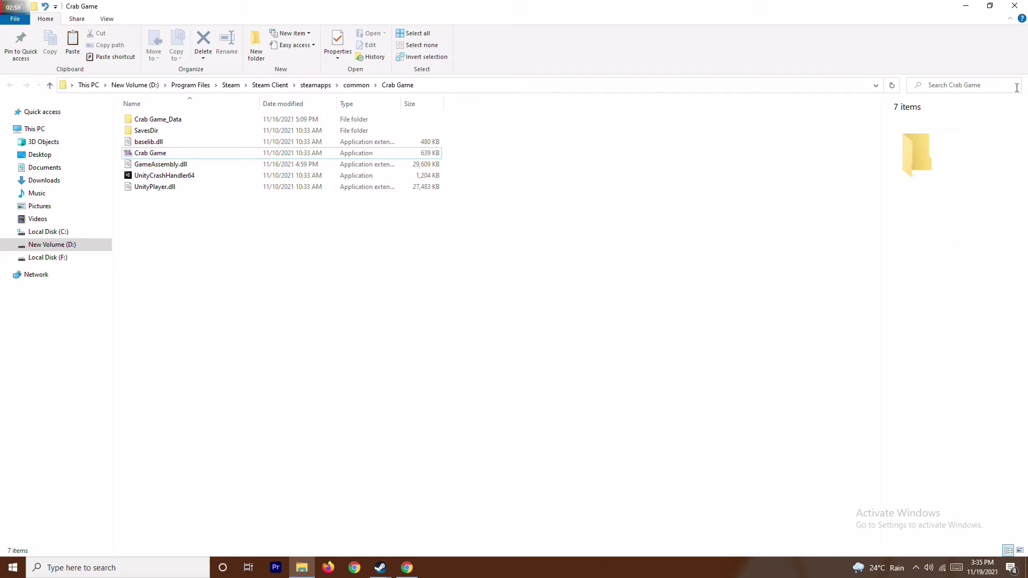
left_click(1016, 5)
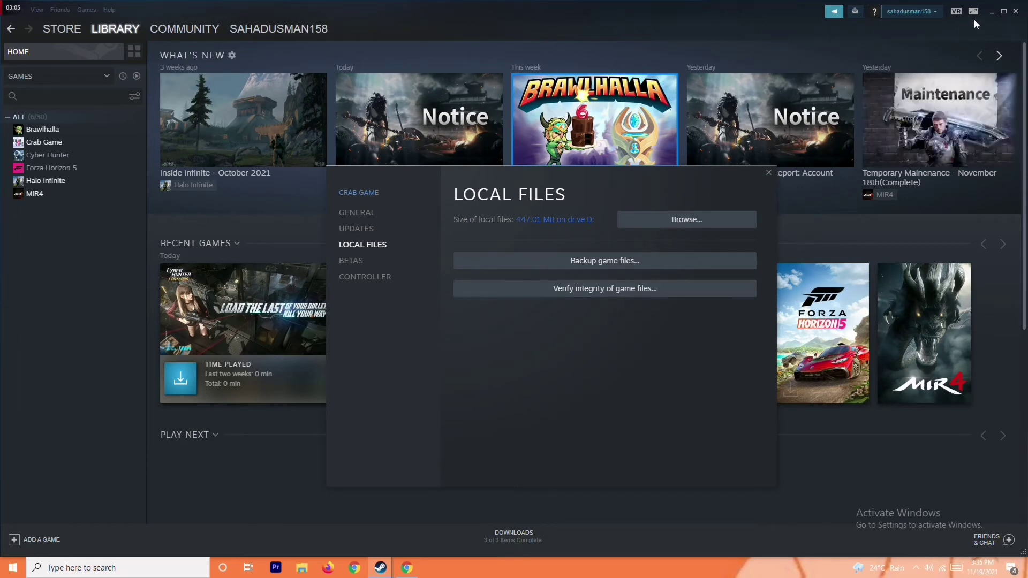
left_click(990, 11)
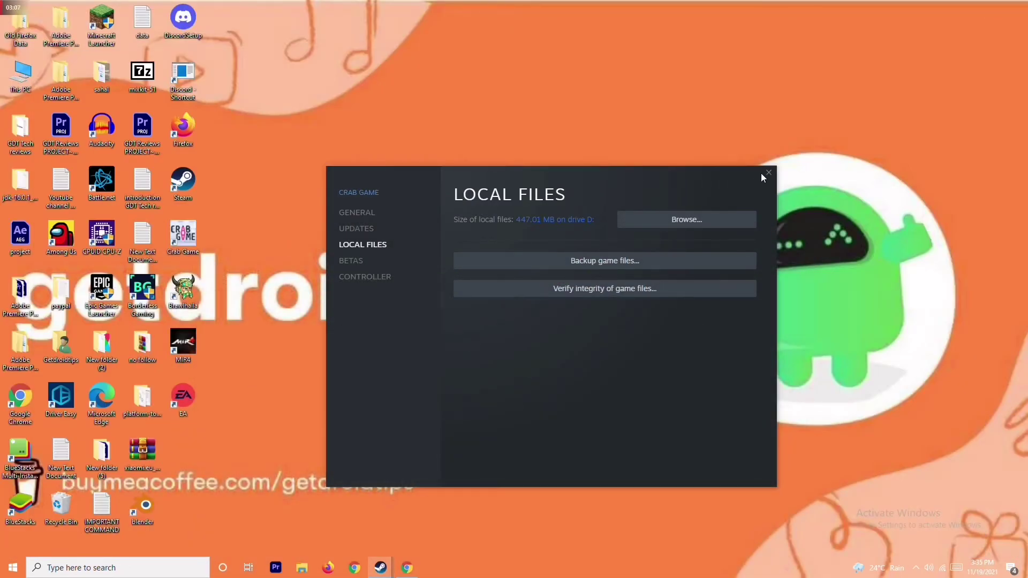
left_click(767, 172)
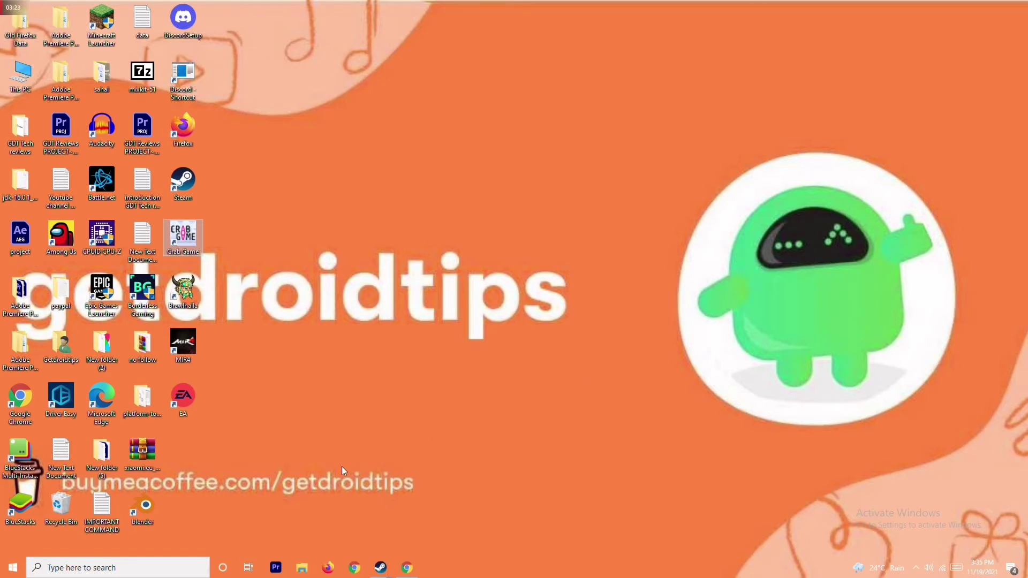
Search Windows for Windows Defender Firewall and open its settings for turning the firewall on or off.
left_click(135, 561)
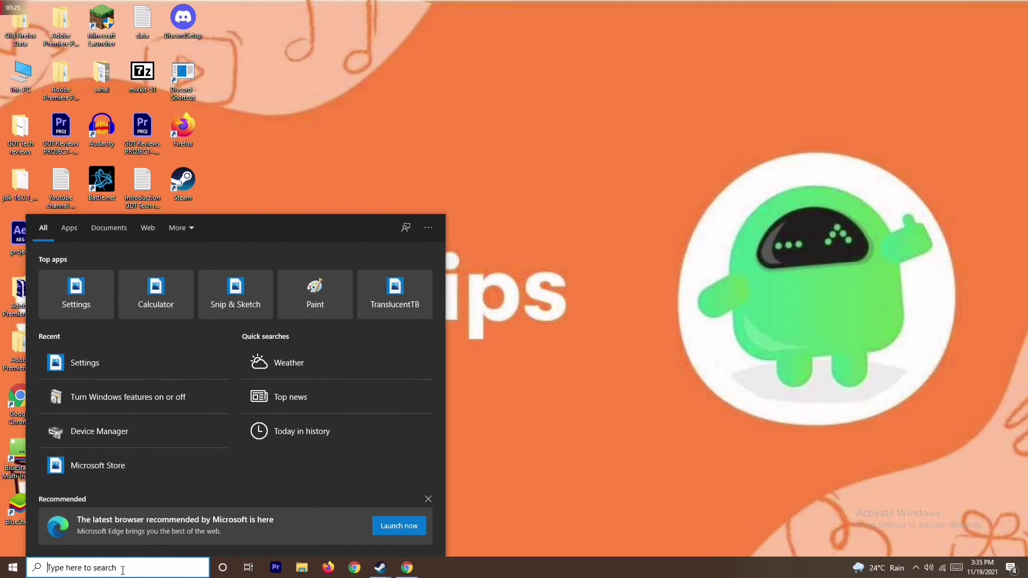
type("windows")
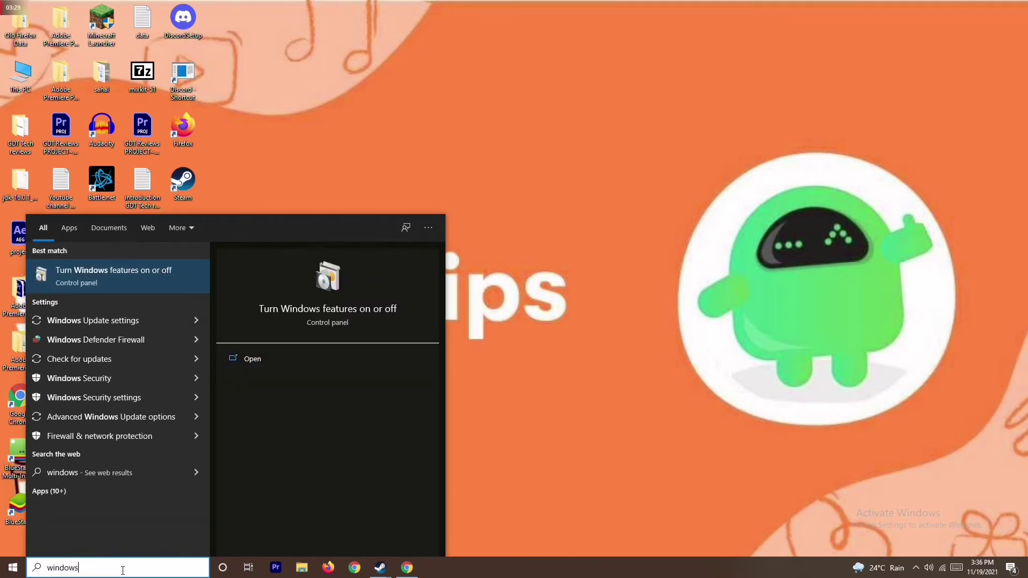
left_click(146, 340)
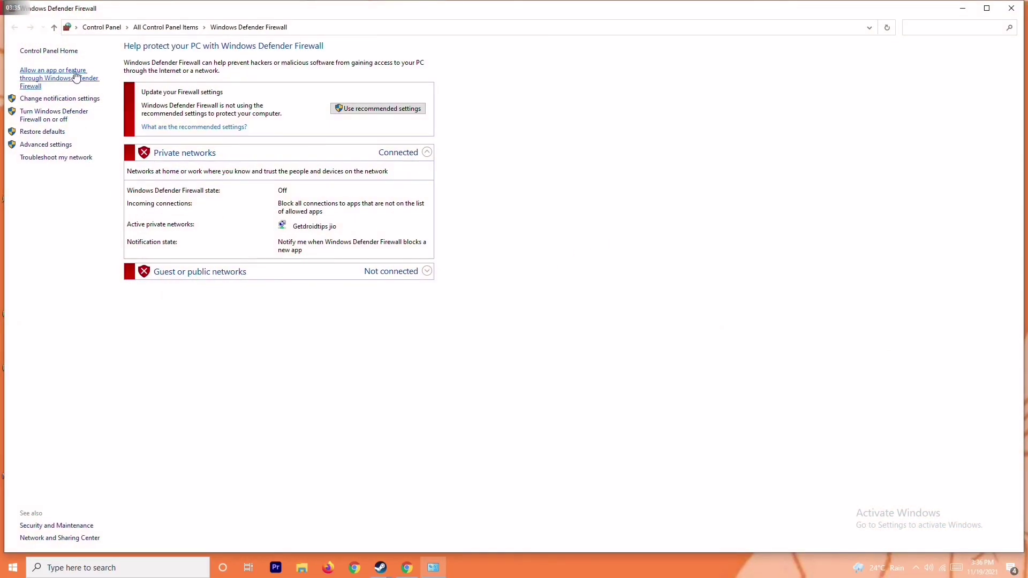
left_click(62, 116)
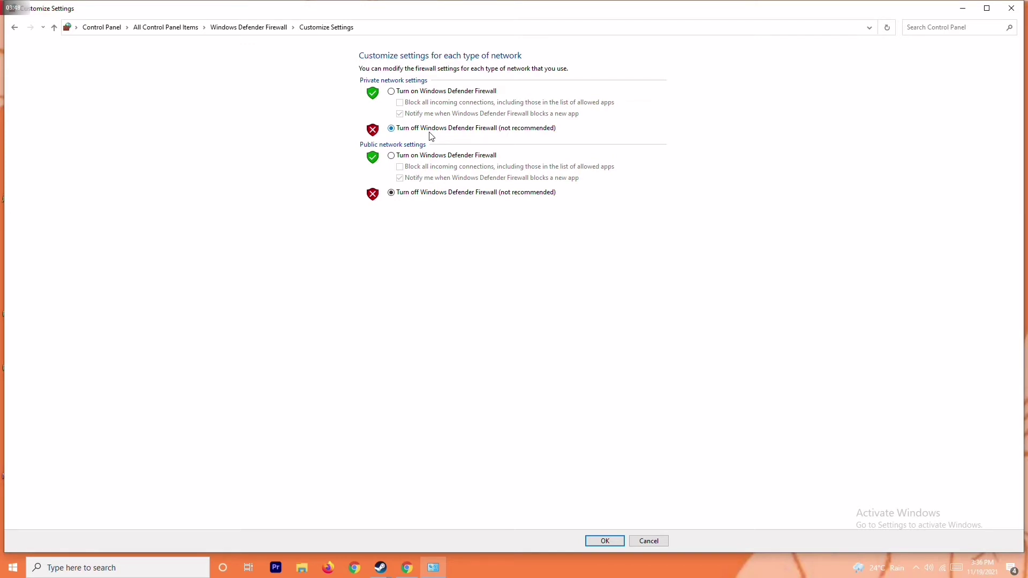
Select turning the private network firewall on and back off, and close the firewall settings without applying.
left_click(410, 92)
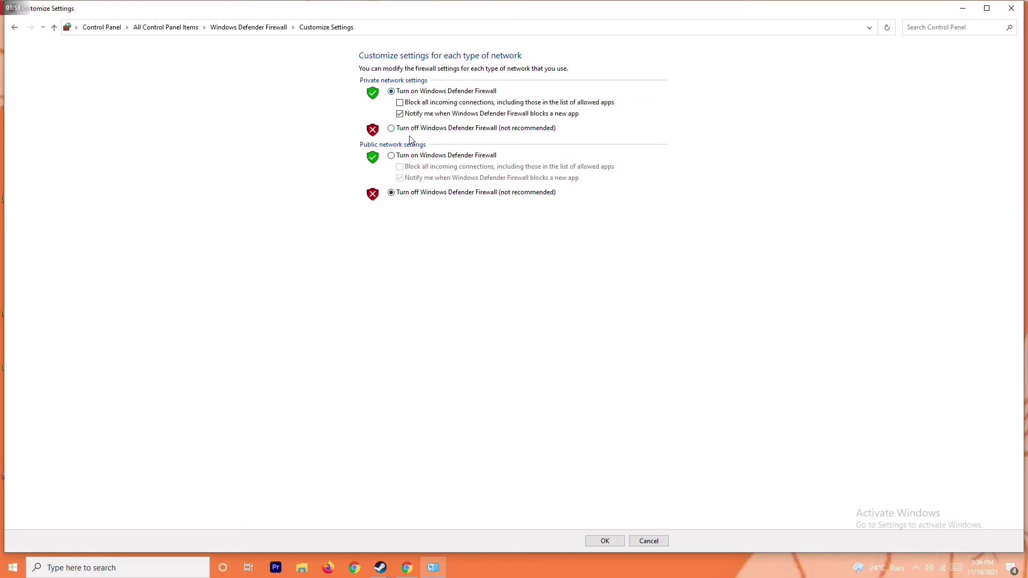
left_click(419, 131)
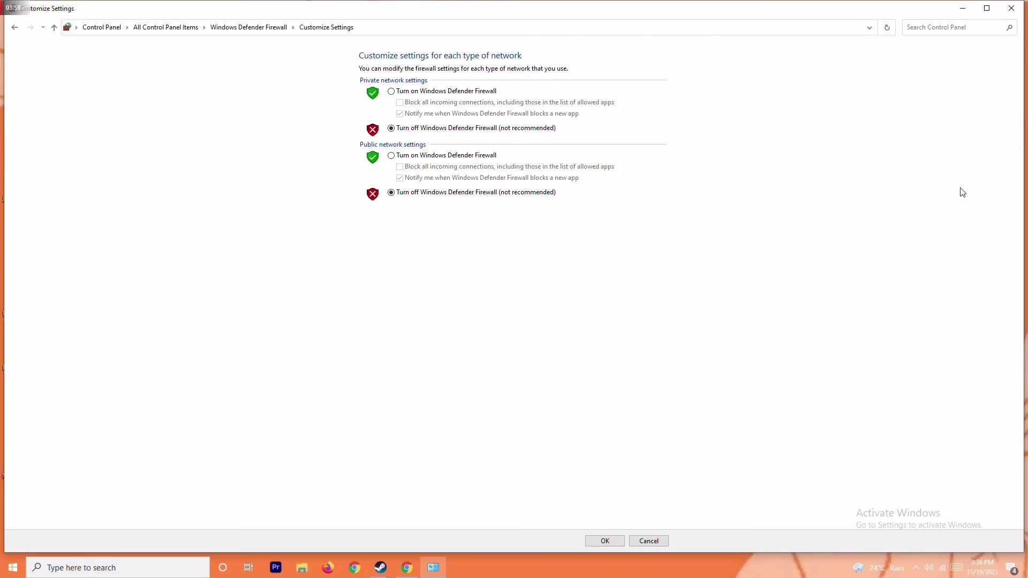
left_click(1011, 8)
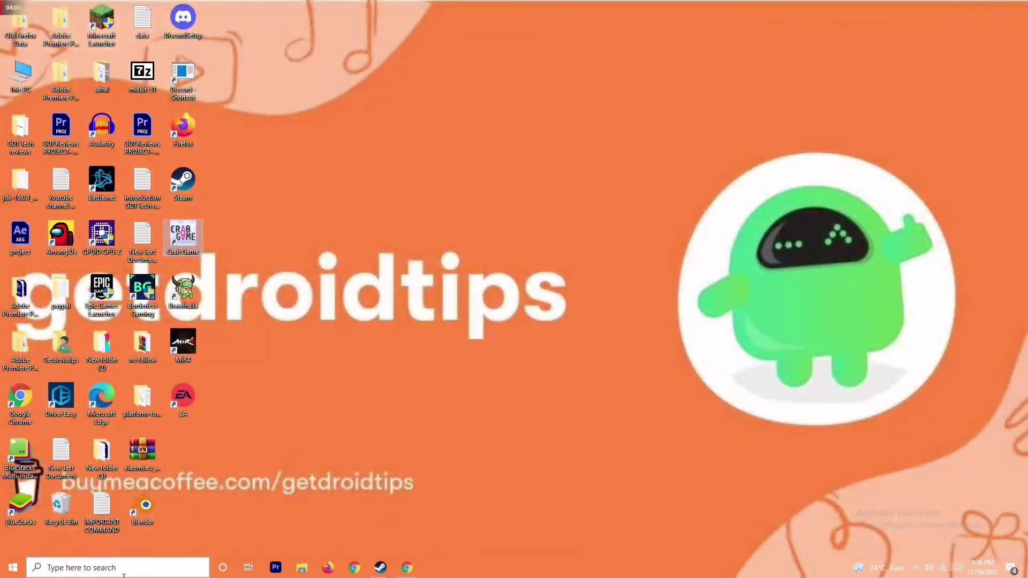
View the sleep, shut down and restart power options of Windows and dismiss them.
left_click(12, 567)
left_click(13, 544)
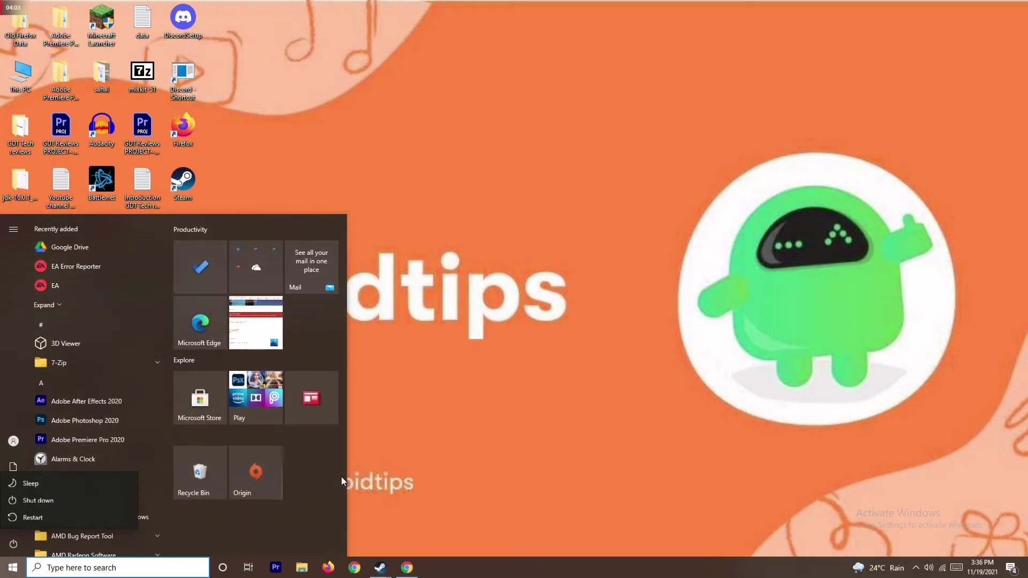
left_click(537, 378)
left_click(537, 378)
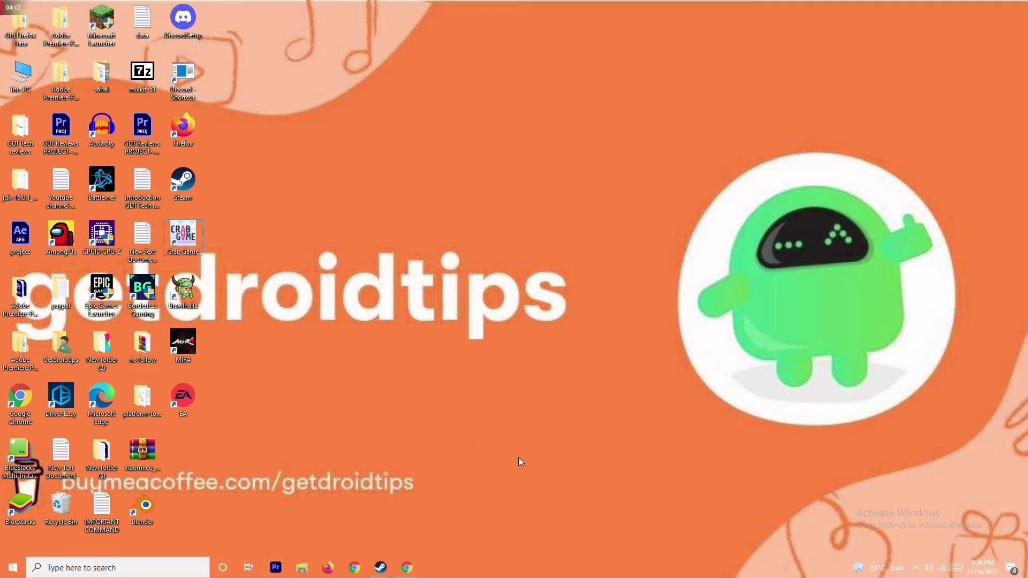
Open the Virus & threat protection settings of Windows Security from the Update & Security section of Windows Settings.
key("super+i")
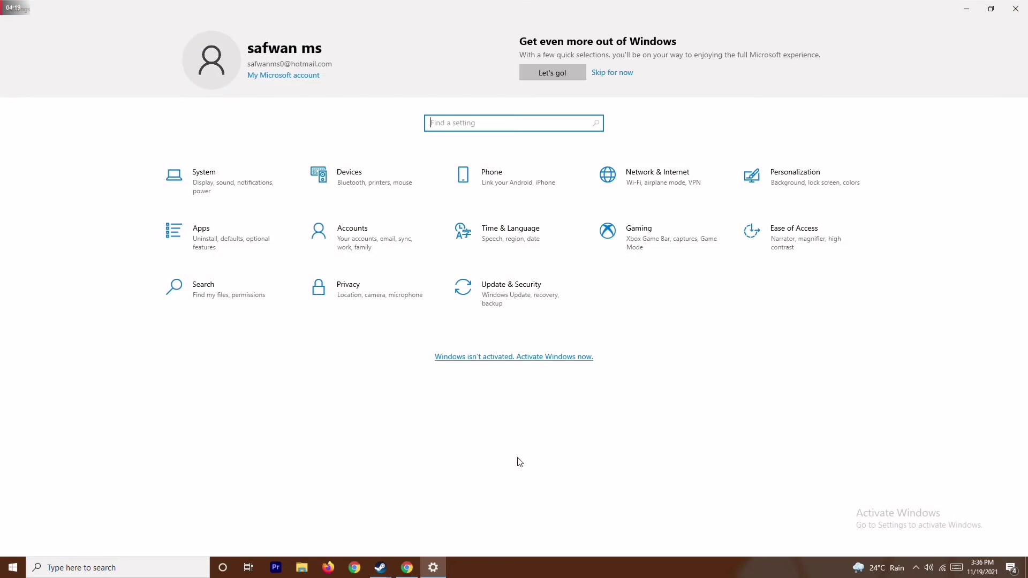
left_click(523, 287)
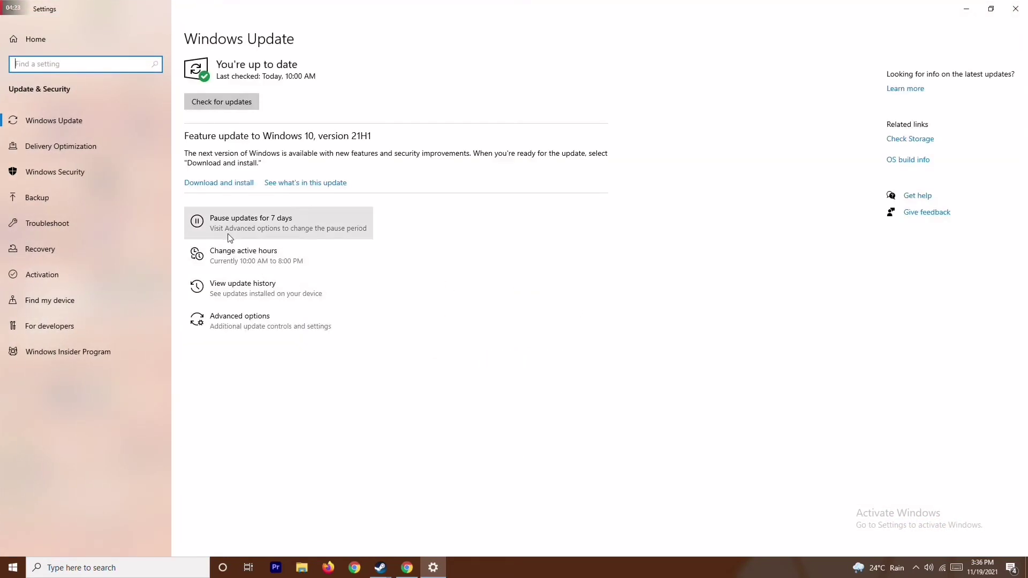
left_click(67, 175)
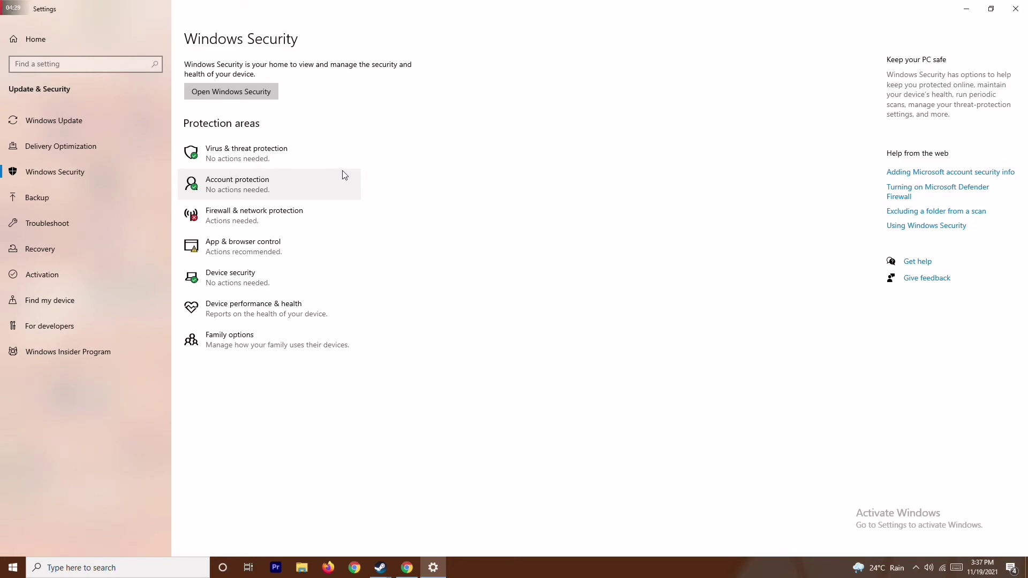
left_click(313, 157)
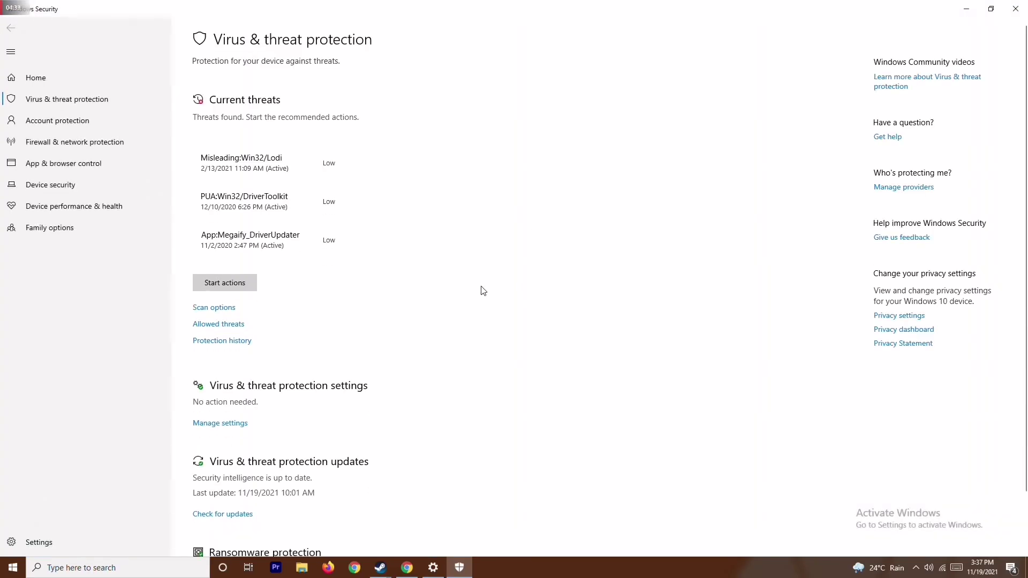
scroll(483, 291, "down", 3)
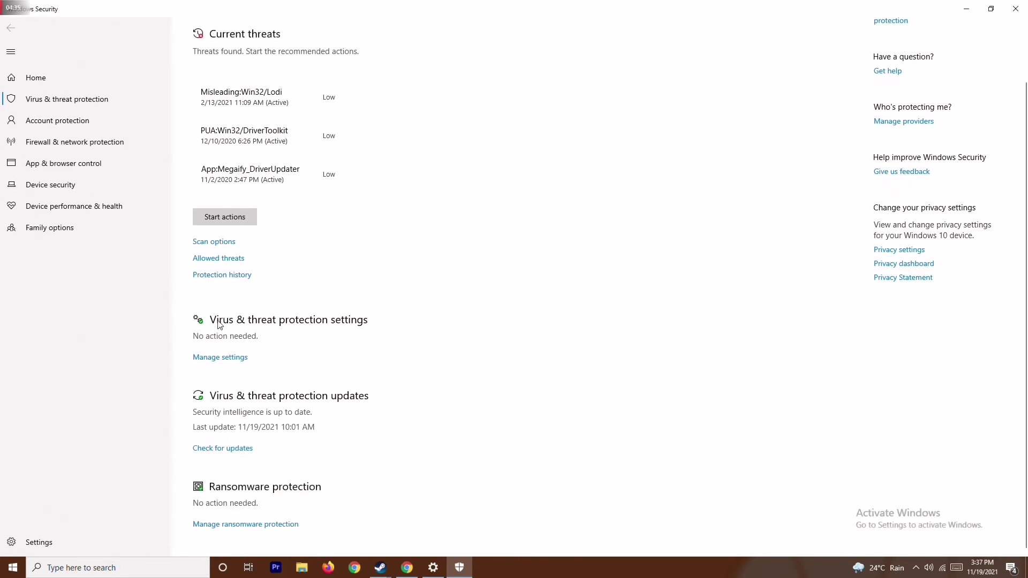
left_click(229, 361)
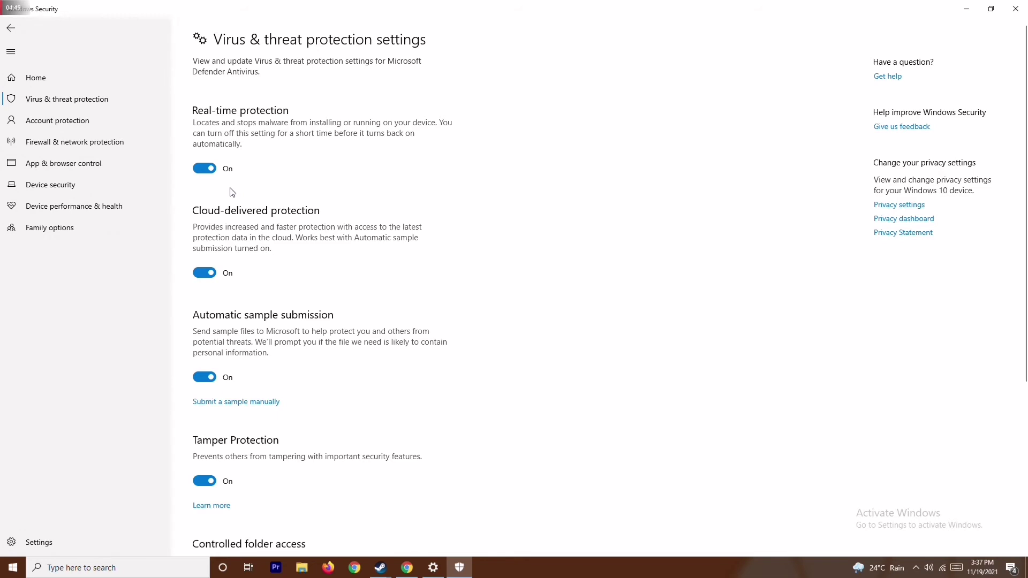
Turn off real-time protection, allow Windows Security to make the change, and close the Windows Security and Settings windows.
left_click(204, 168)
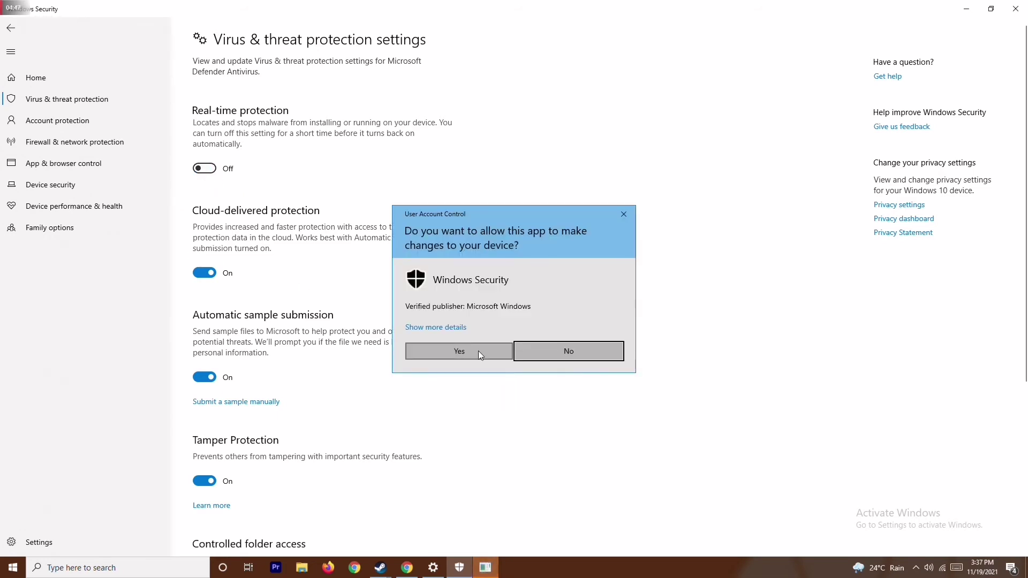
left_click(477, 351)
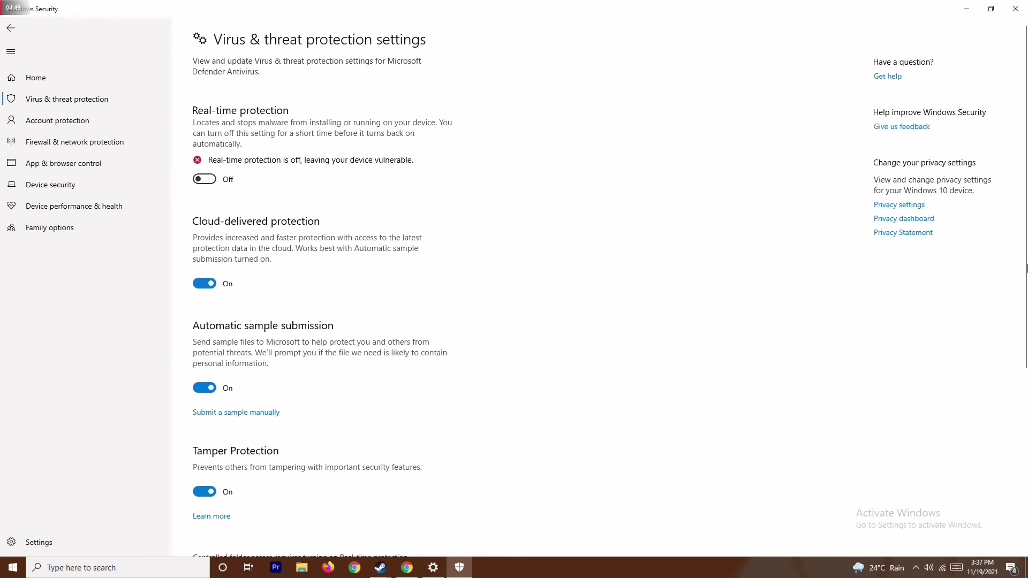
left_click(1014, 10)
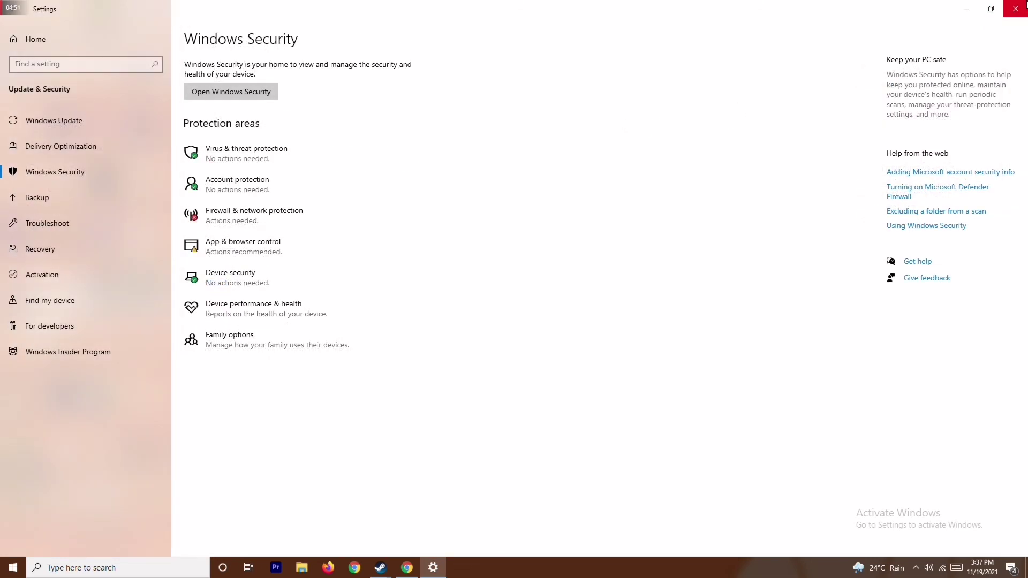
left_click(1024, 6)
right_click(413, 247)
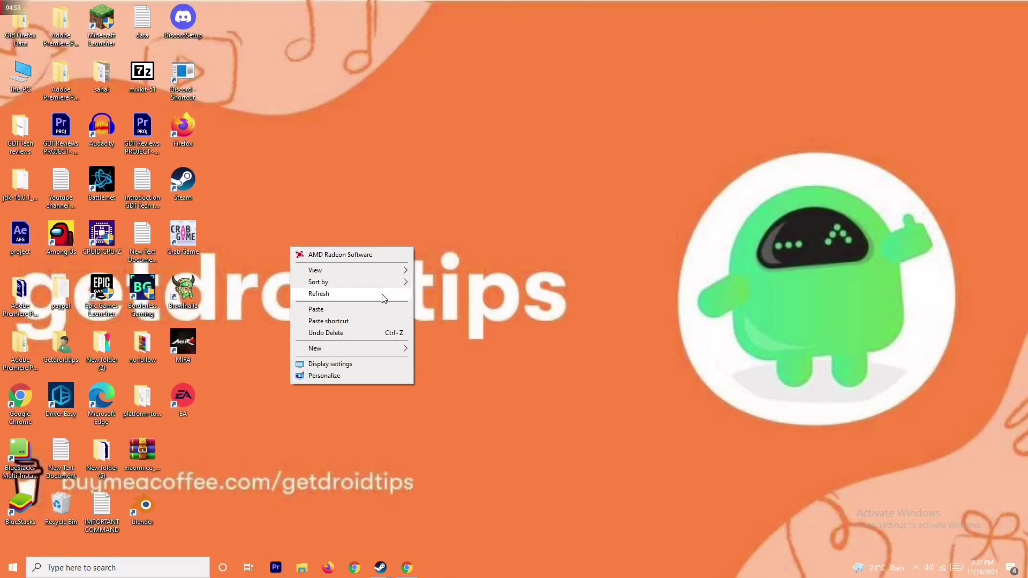
left_click(383, 298)
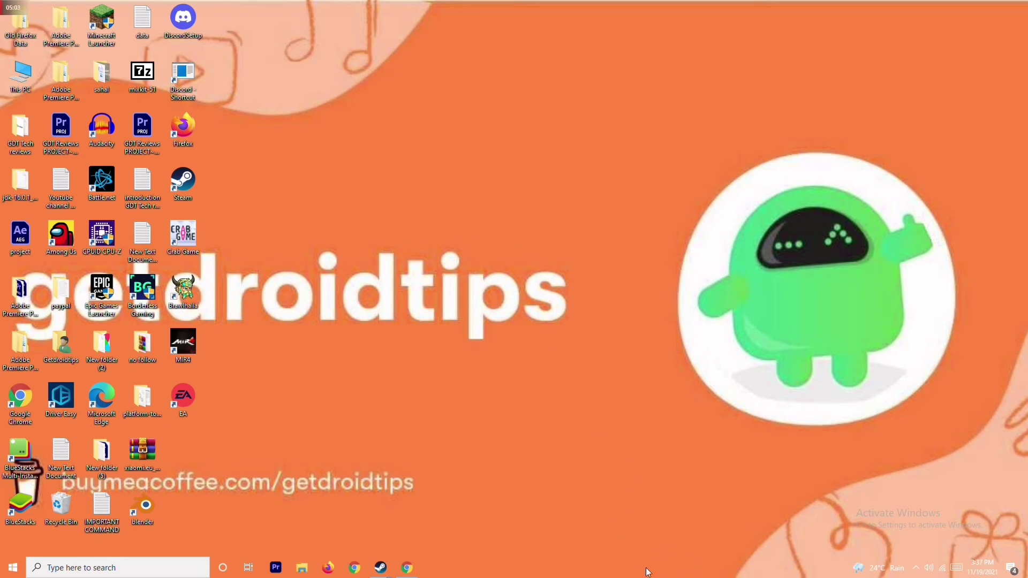
right_click(676, 571)
left_click(424, 234)
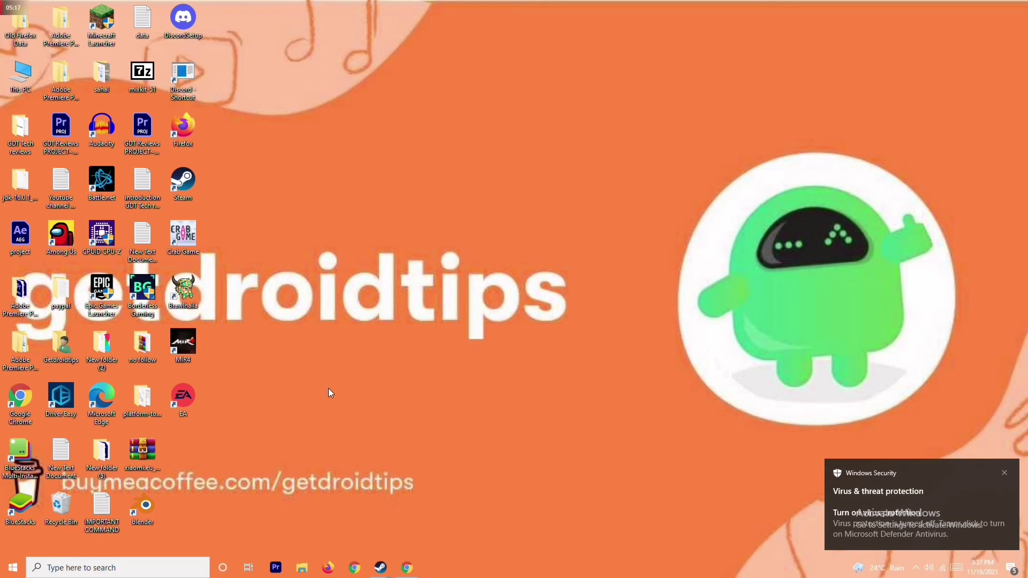
Switch to Steam and open the Crab Game page in the library.
mouse_move(378, 563)
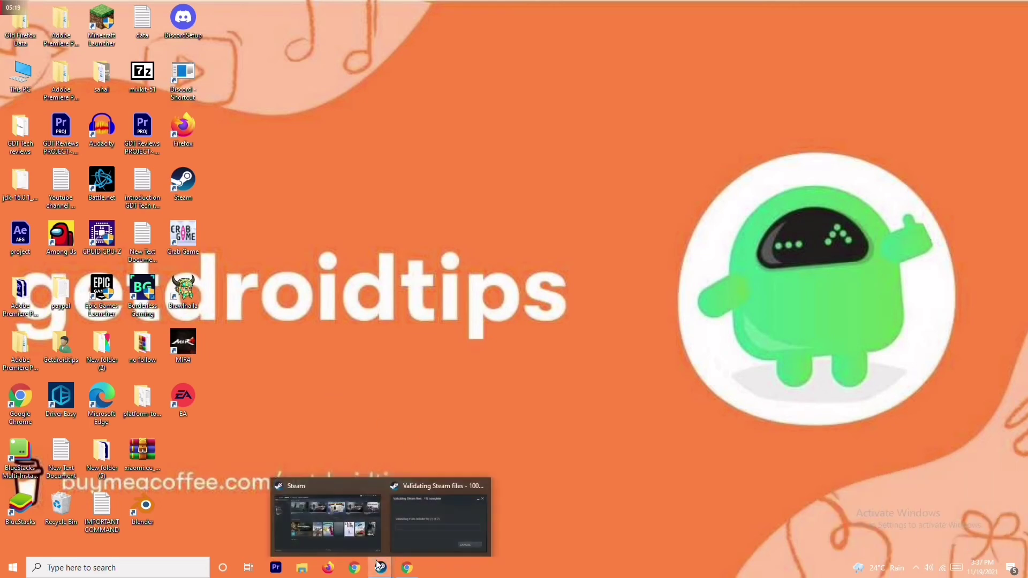
left_click(358, 511)
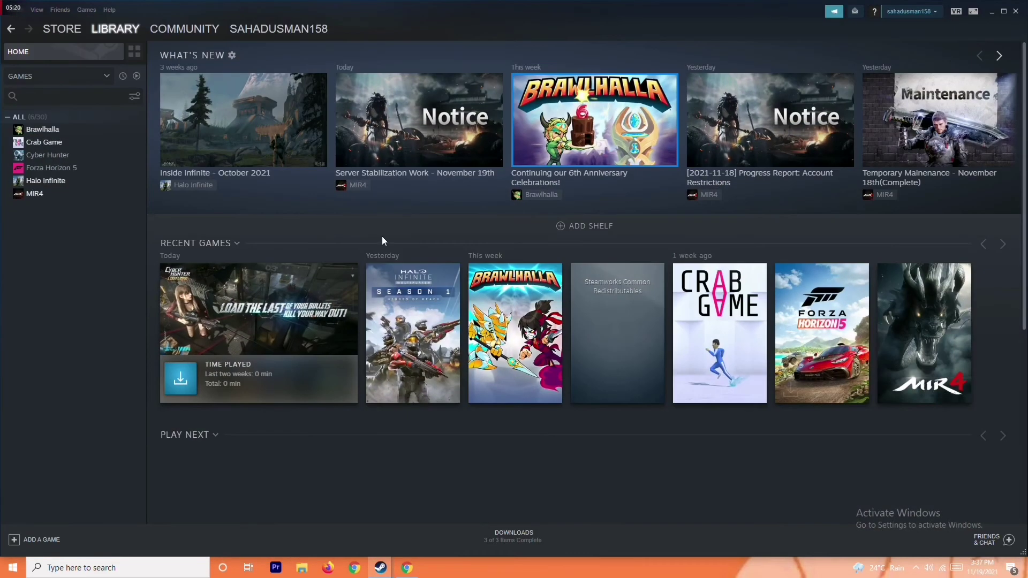
right_click(86, 172)
mouse_move(113, 220)
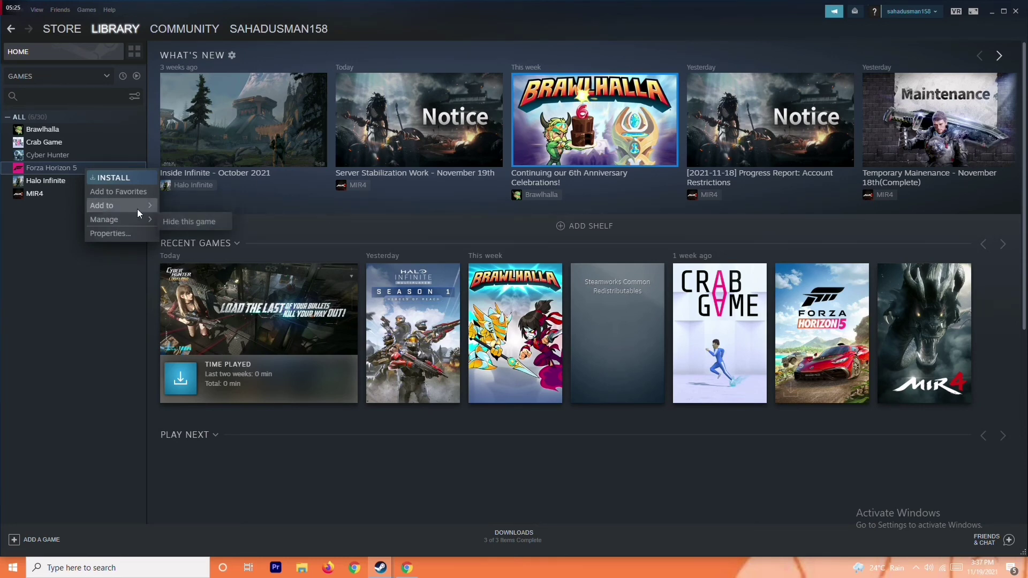
left_click(63, 259)
left_click(81, 169)
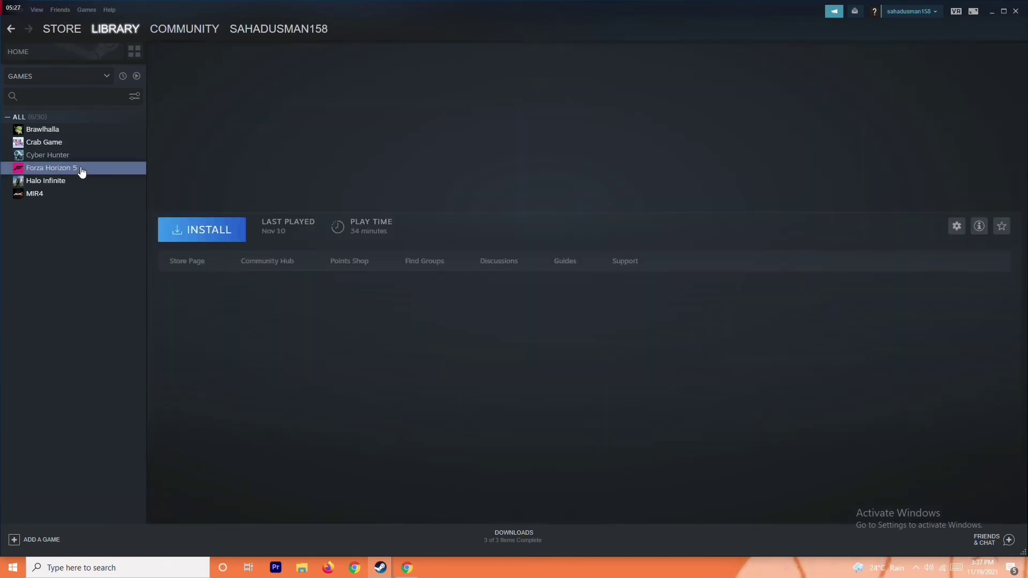
left_click(64, 142)
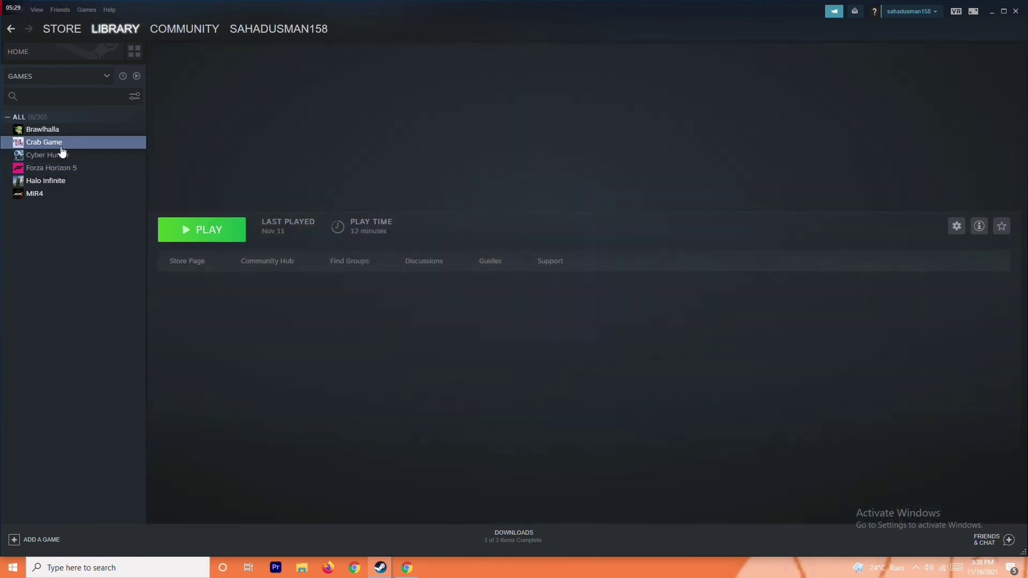
Examine the management options of Crab Game, including uninstalling it, dismiss them and minimize Steam.
right_click(91, 147)
mouse_move(120, 193)
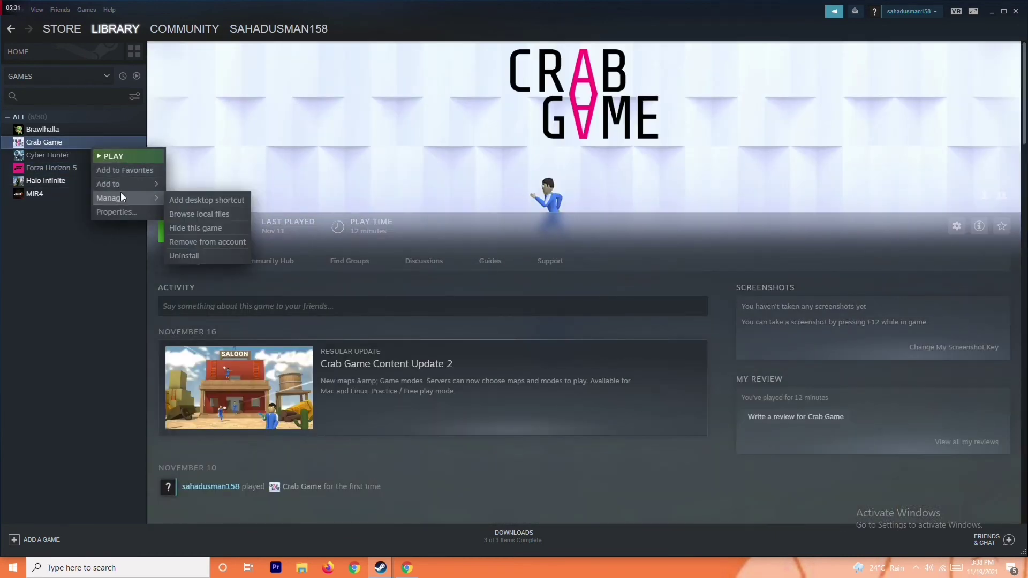
left_click(77, 300)
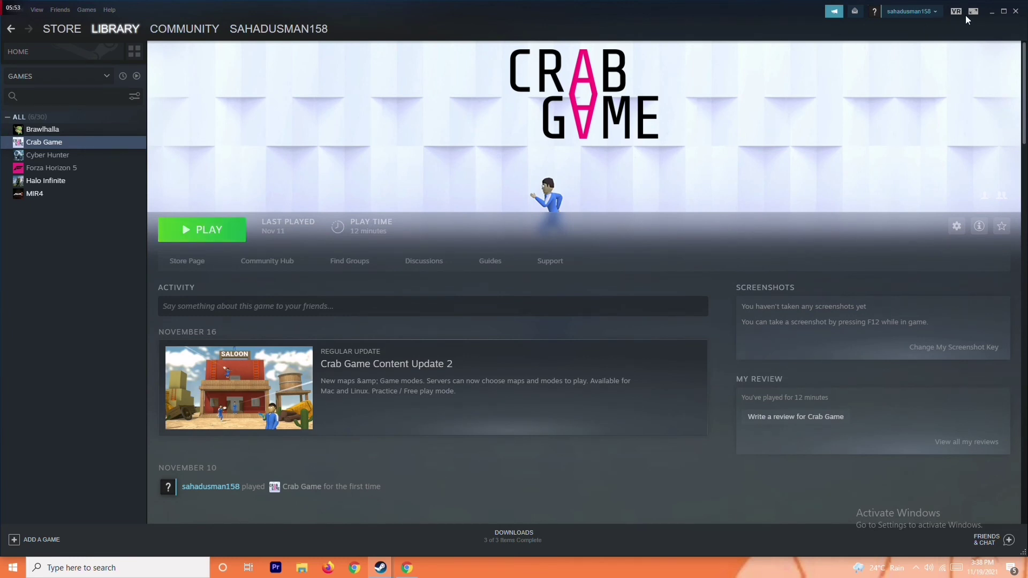
left_click(990, 12)
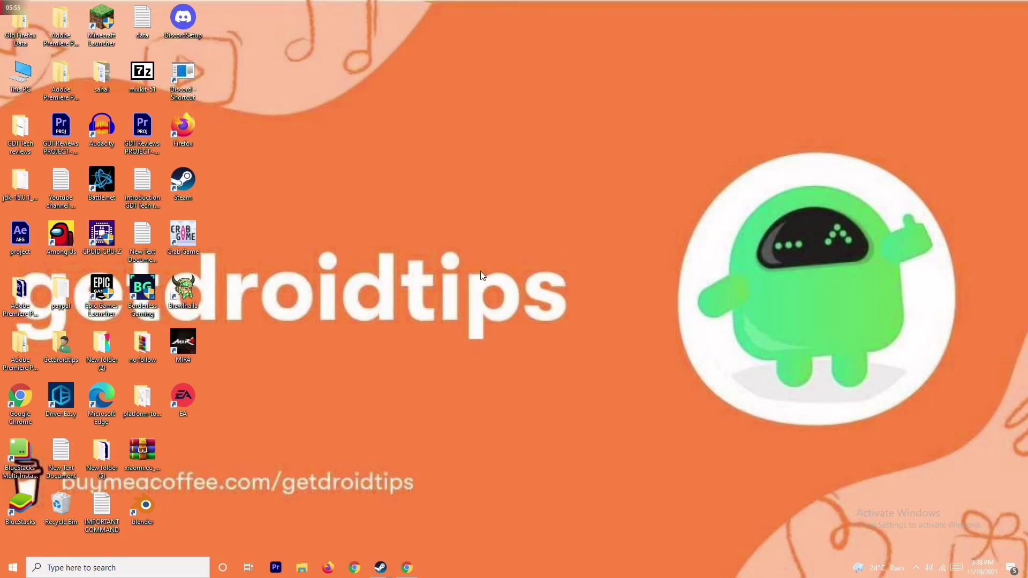